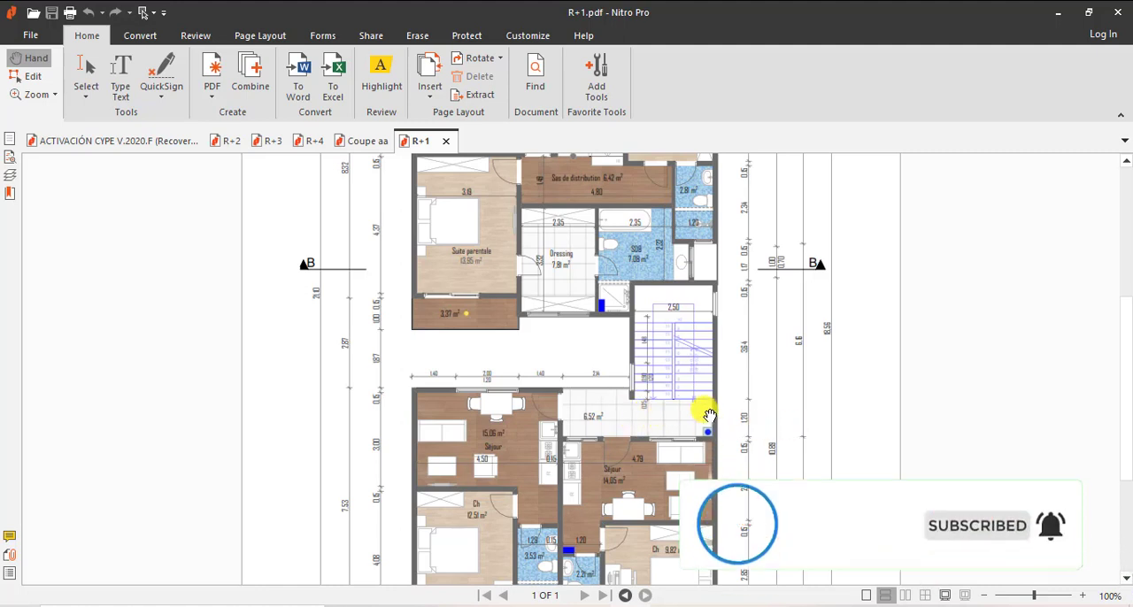
- Examine the R+1 floor plan, covering the rear bedrooms, staircase and front apartments with their dimensions
{"action": "scroll", "coordinate": [704, 412], "scroll_direction": "down", "scroll_amount": 3}
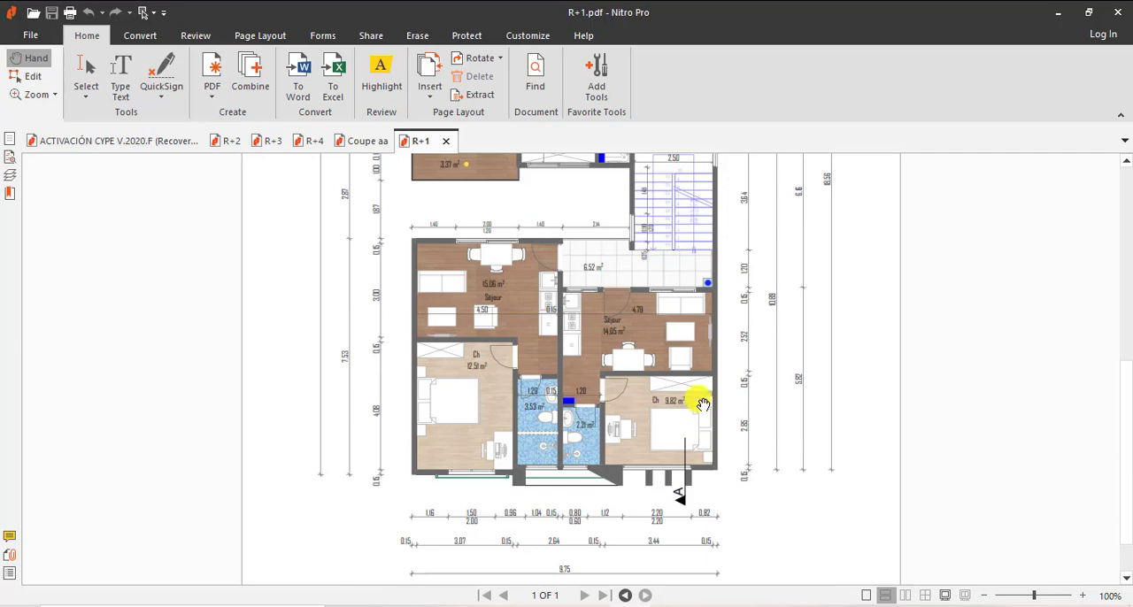
{"action": "scroll", "coordinate": [645, 411], "scroll_direction": "up", "scroll_amount": 4}
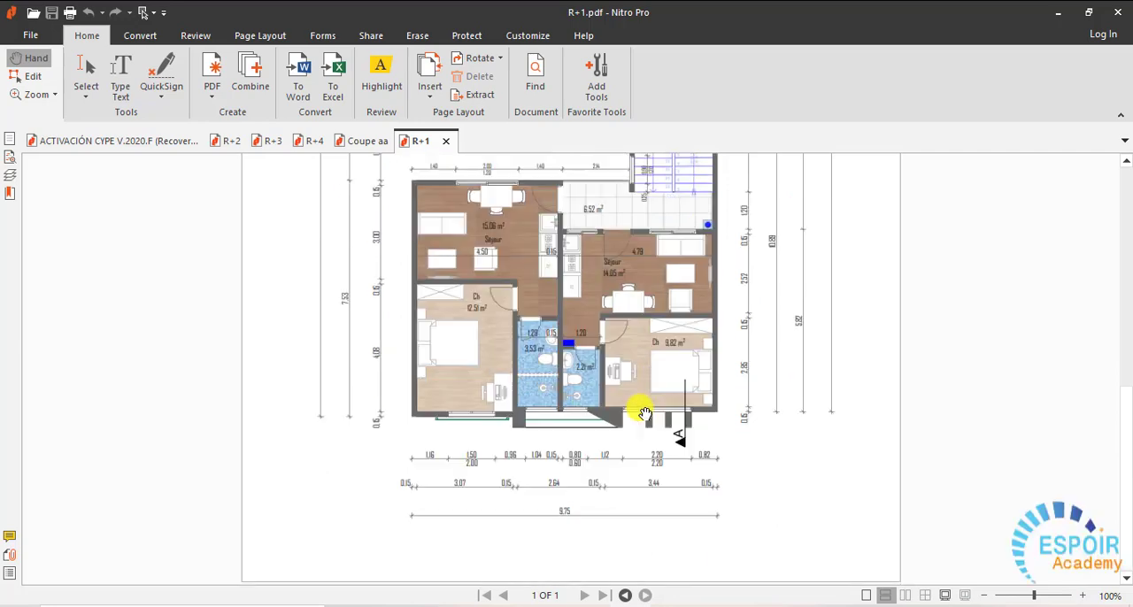
{"action": "scroll", "coordinate": [646, 414], "scroll_direction": "up", "scroll_amount": 3}
{"action": "scroll", "coordinate": [646, 414], "scroll_direction": "down", "scroll_amount": 8}
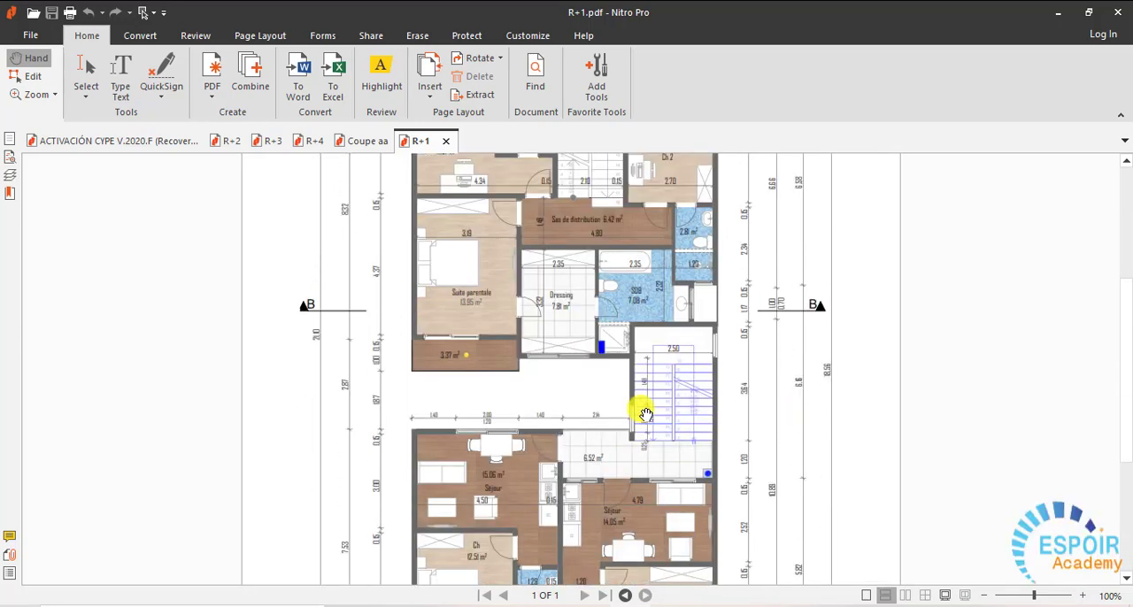
{"action": "scroll", "coordinate": [647, 416], "scroll_direction": "up", "scroll_amount": 6}
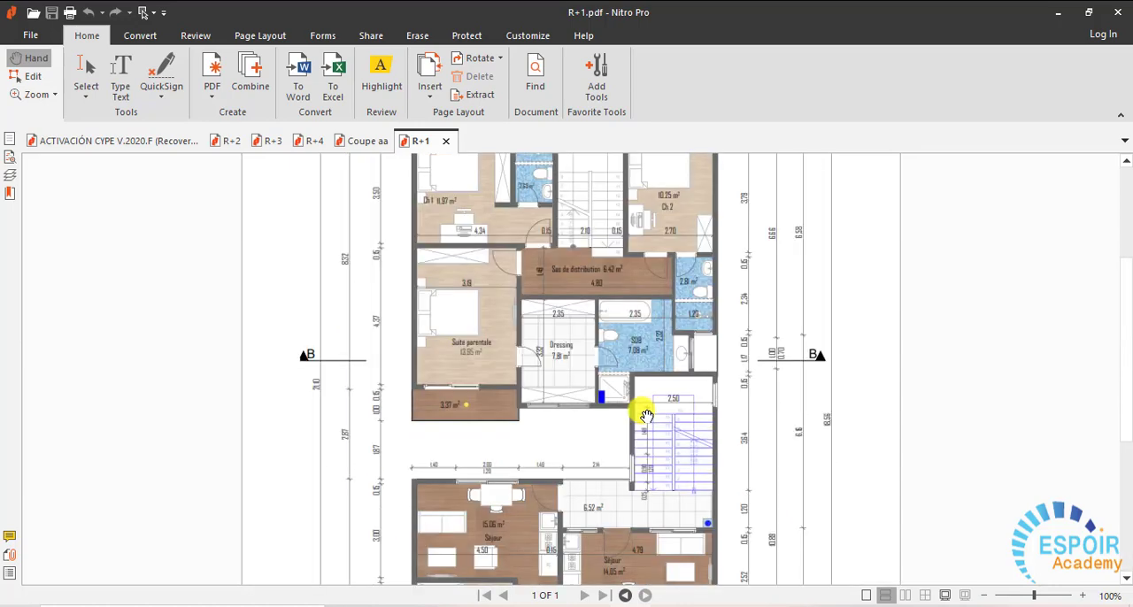
{"action": "scroll", "coordinate": [646, 416], "scroll_direction": "up", "scroll_amount": 4}
{"action": "scroll", "coordinate": [646, 416], "scroll_direction": "down", "scroll_amount": 2}
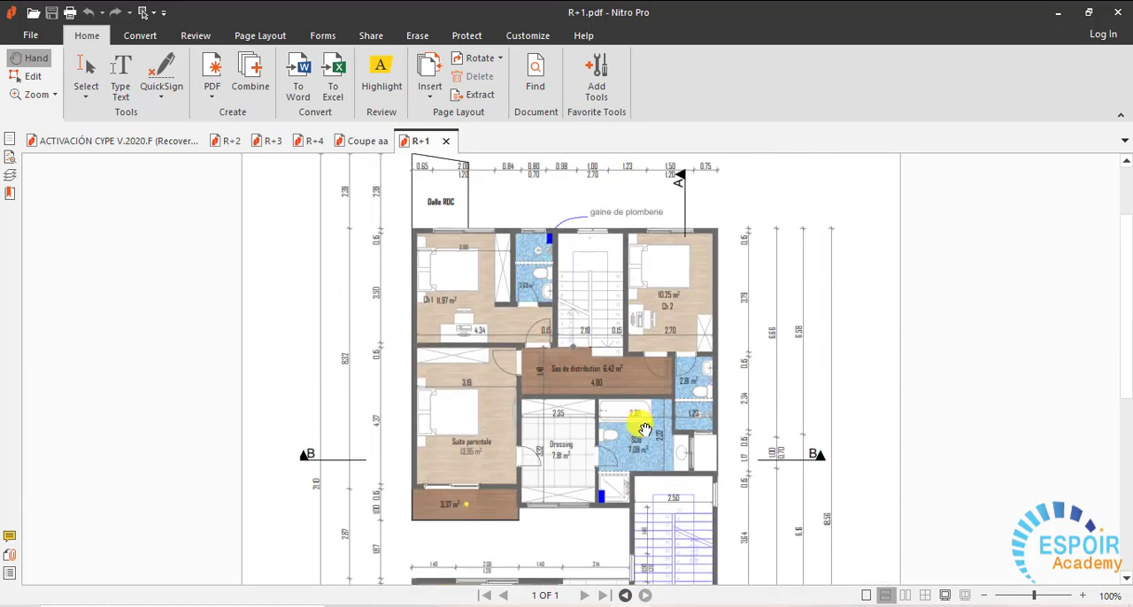
{"action": "scroll", "coordinate": [614, 450], "scroll_direction": "down", "scroll_amount": 6}
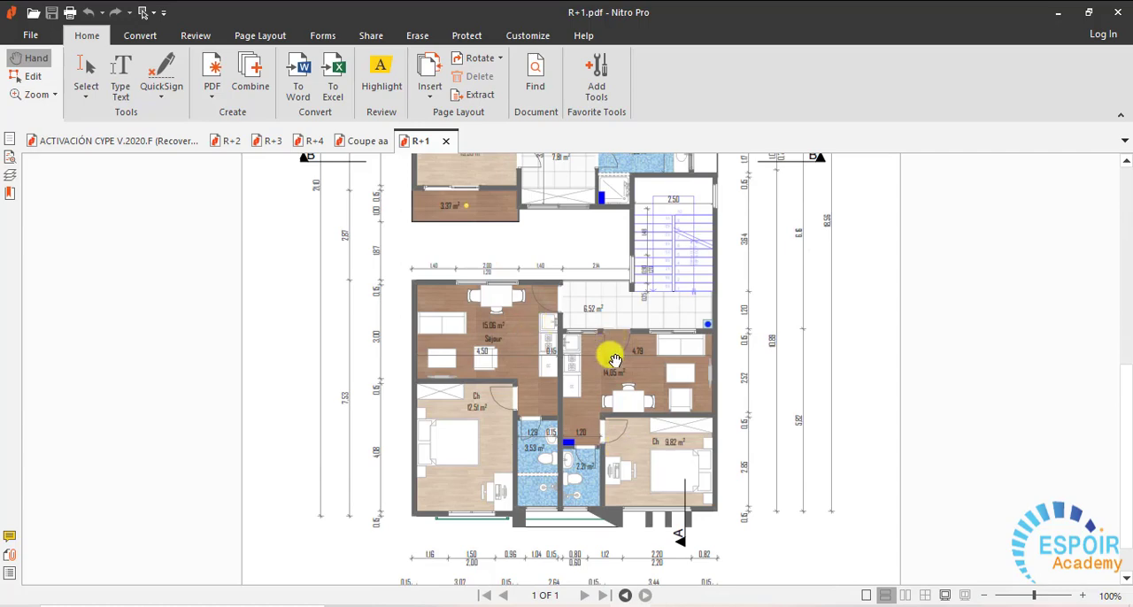
{"action": "scroll", "coordinate": [615, 360], "scroll_direction": "down", "scroll_amount": 2}
{"action": "scroll", "coordinate": [600, 366], "scroll_direction": "up", "scroll_amount": 8}
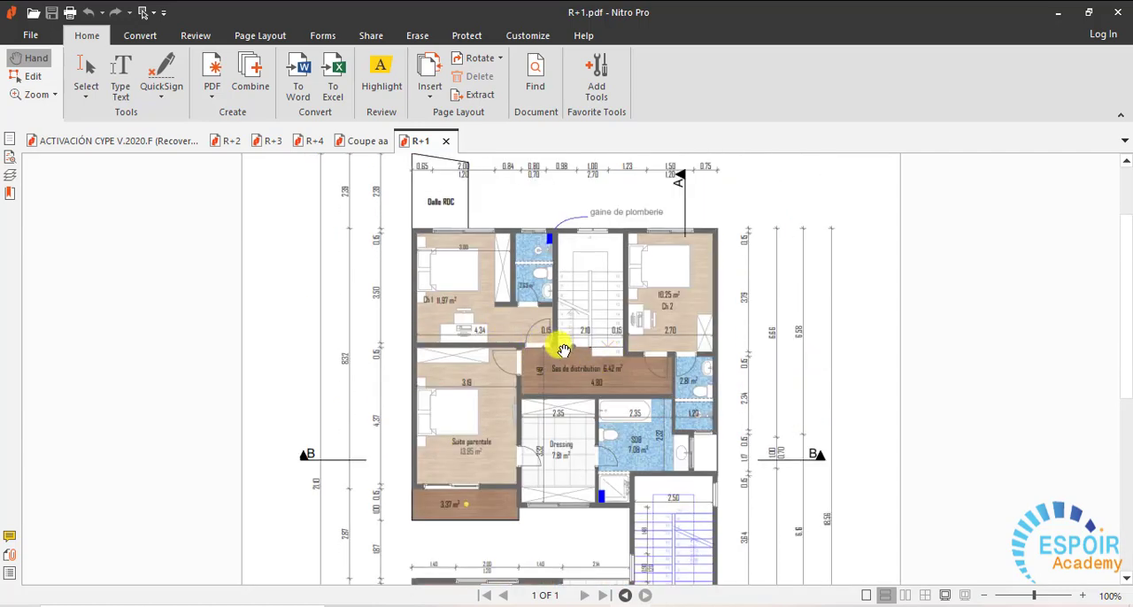
- Bring up the R+2 floor plan and examine its room layout from the rear apartment to the front ones
{"action": "left_click", "coordinate": [215, 144]}
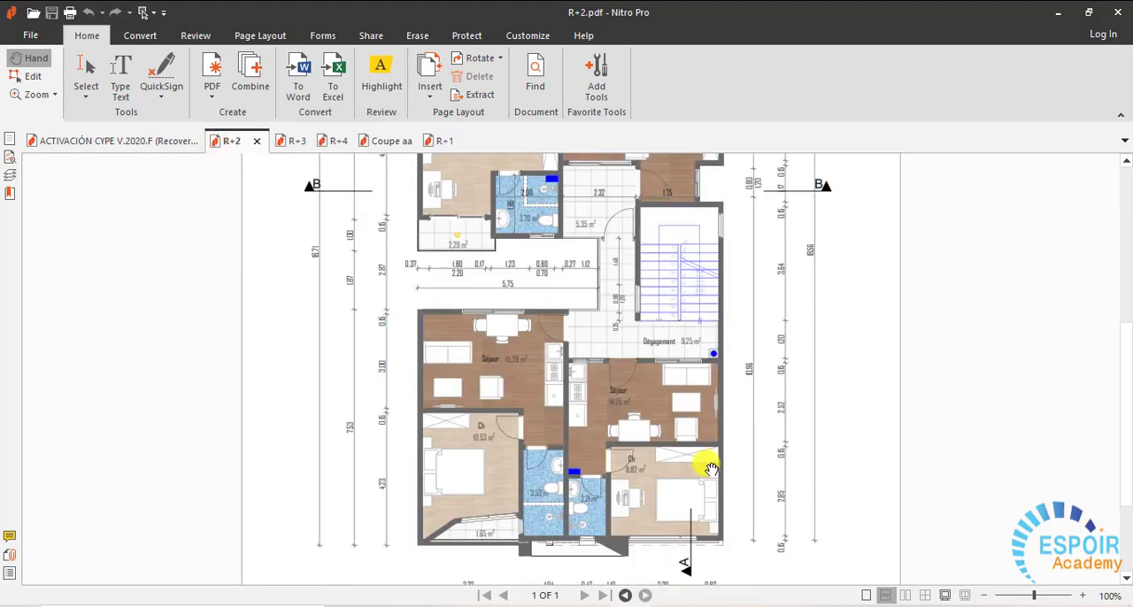
{"action": "scroll", "coordinate": [711, 469], "scroll_direction": "up", "scroll_amount": 5}
{"action": "scroll", "coordinate": [710, 463], "scroll_direction": "down", "scroll_amount": 5}
{"action": "scroll", "coordinate": [705, 461], "scroll_direction": "down", "scroll_amount": 3}
{"action": "scroll", "coordinate": [708, 456], "scroll_direction": "up", "scroll_amount": 6}
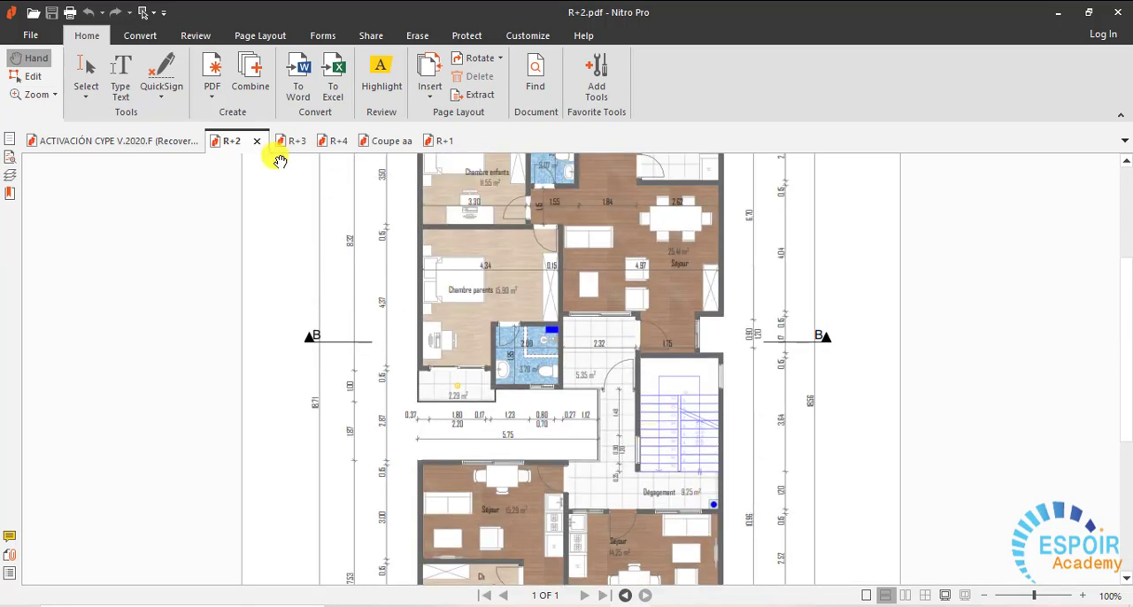
- Bring up the R+3 floor plan and examine its apartment, the R+2 roof area and the laundry-drying space
{"action": "left_click", "coordinate": [282, 143]}
{"action": "scroll", "coordinate": [590, 446], "scroll_direction": "up", "scroll_amount": 5}
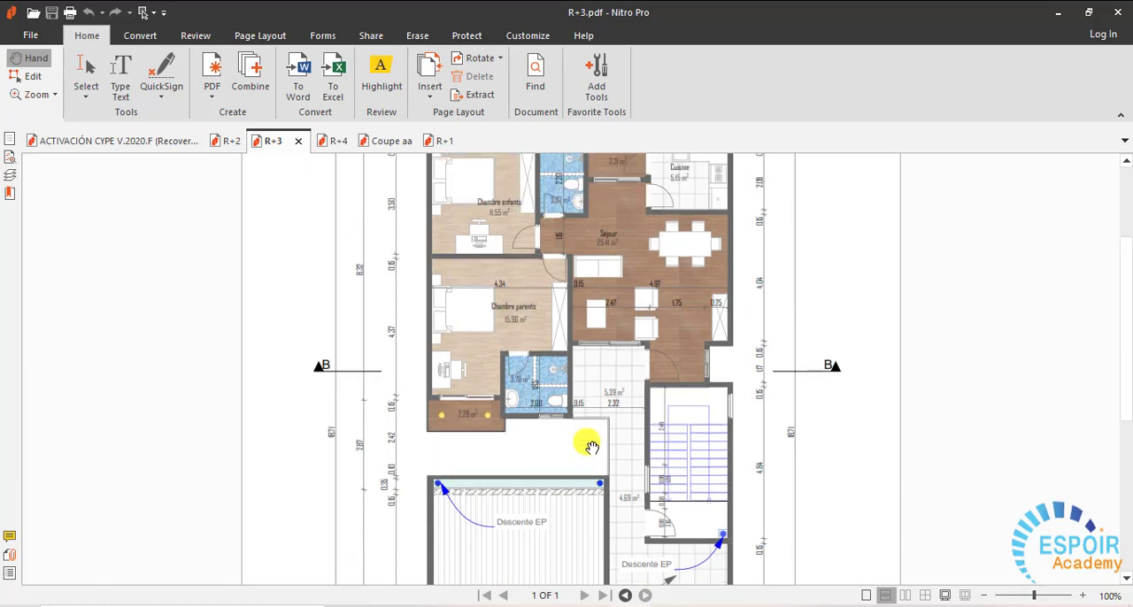
{"action": "scroll", "coordinate": [590, 445], "scroll_direction": "down", "scroll_amount": 3}
{"action": "scroll", "coordinate": [637, 371], "scroll_direction": "down", "scroll_amount": 3}
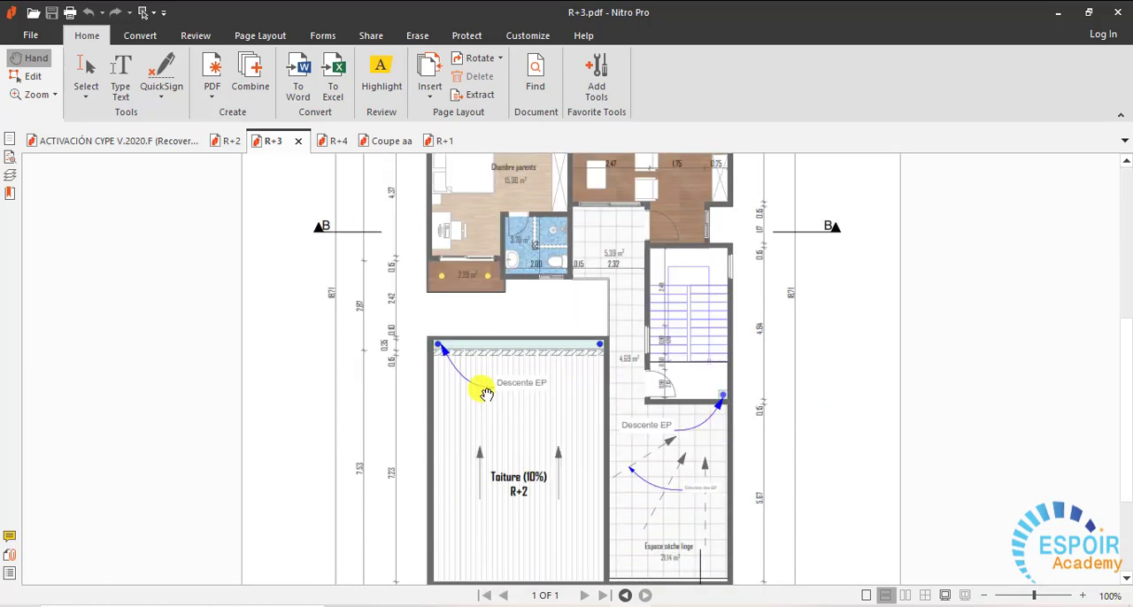
{"action": "scroll", "coordinate": [645, 468], "scroll_direction": "up", "scroll_amount": 4}
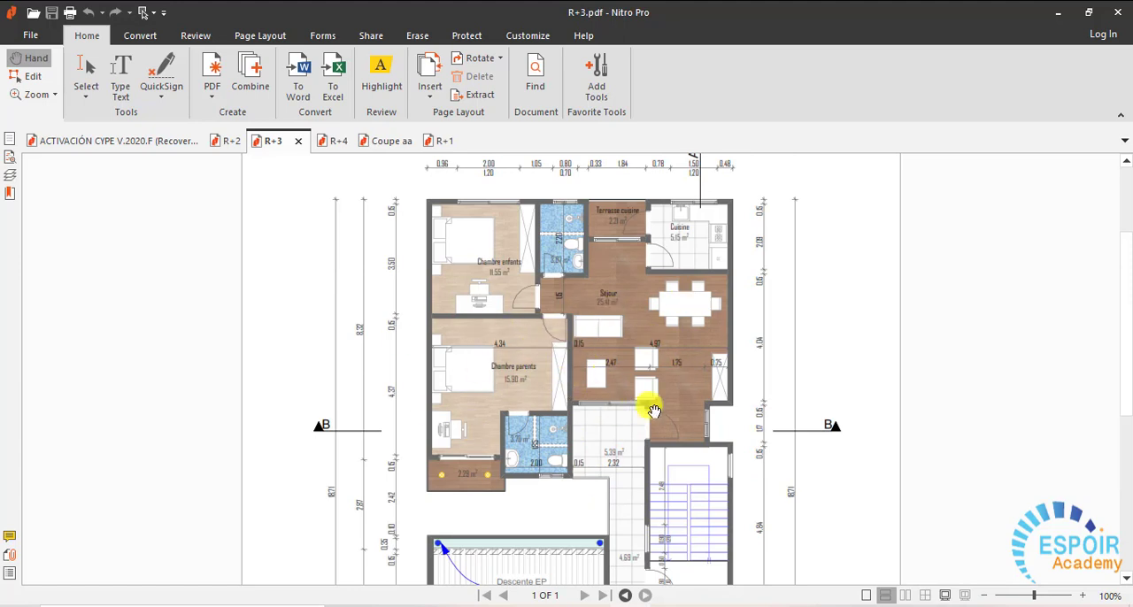
{"action": "scroll", "coordinate": [664, 447], "scroll_direction": "down", "scroll_amount": 2}
{"action": "scroll", "coordinate": [699, 531], "scroll_direction": "down", "scroll_amount": 3}
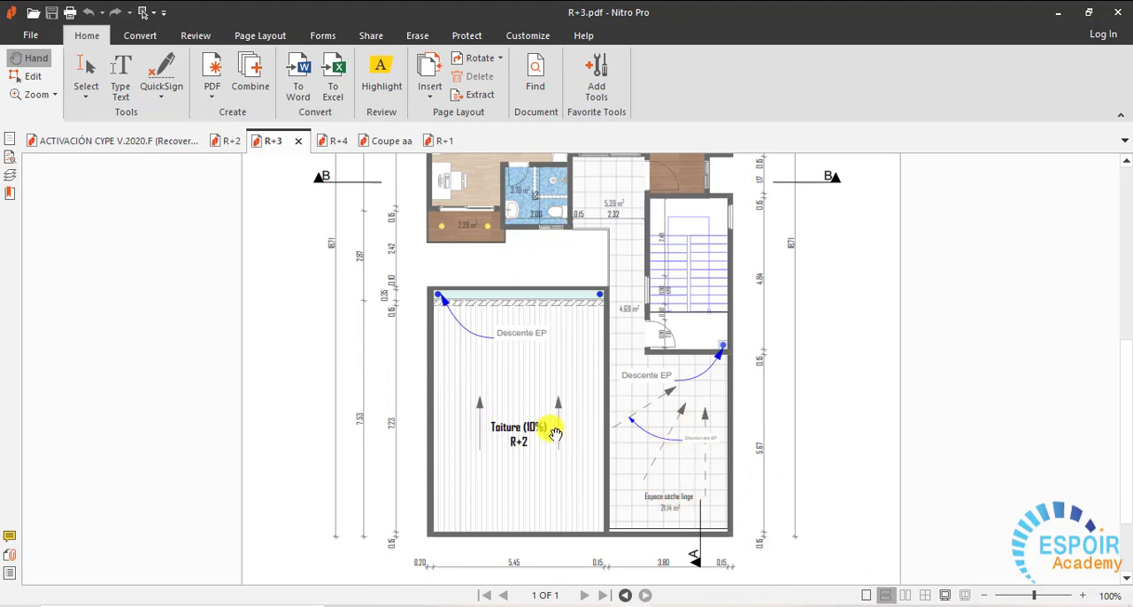
{"action": "scroll", "coordinate": [521, 455], "scroll_direction": "up", "scroll_amount": 3}
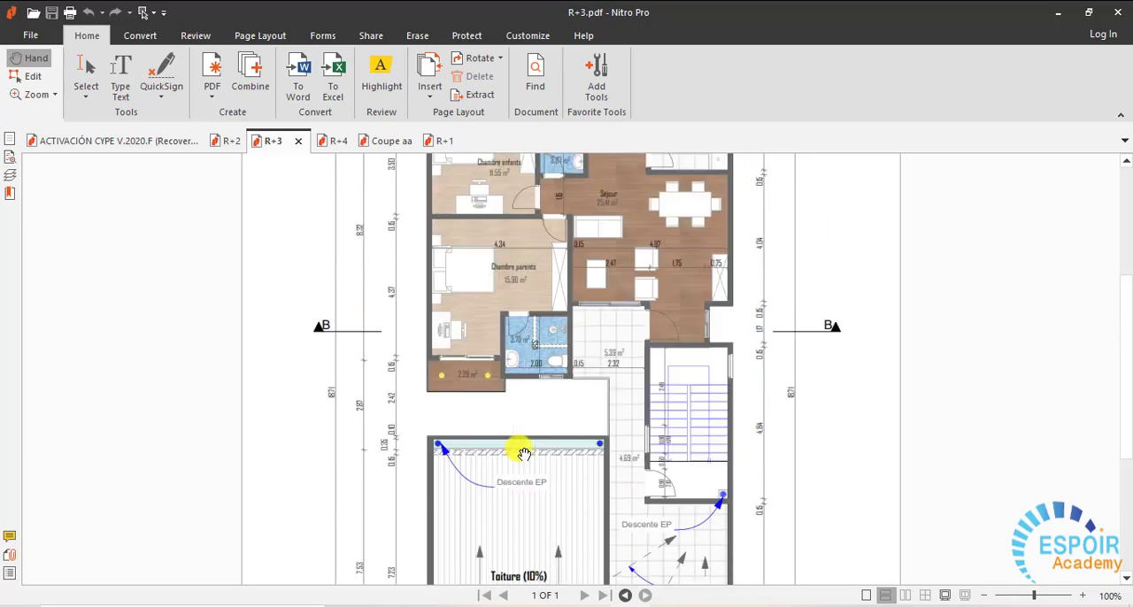
{"action": "scroll", "coordinate": [529, 459], "scroll_direction": "up", "scroll_amount": 3}
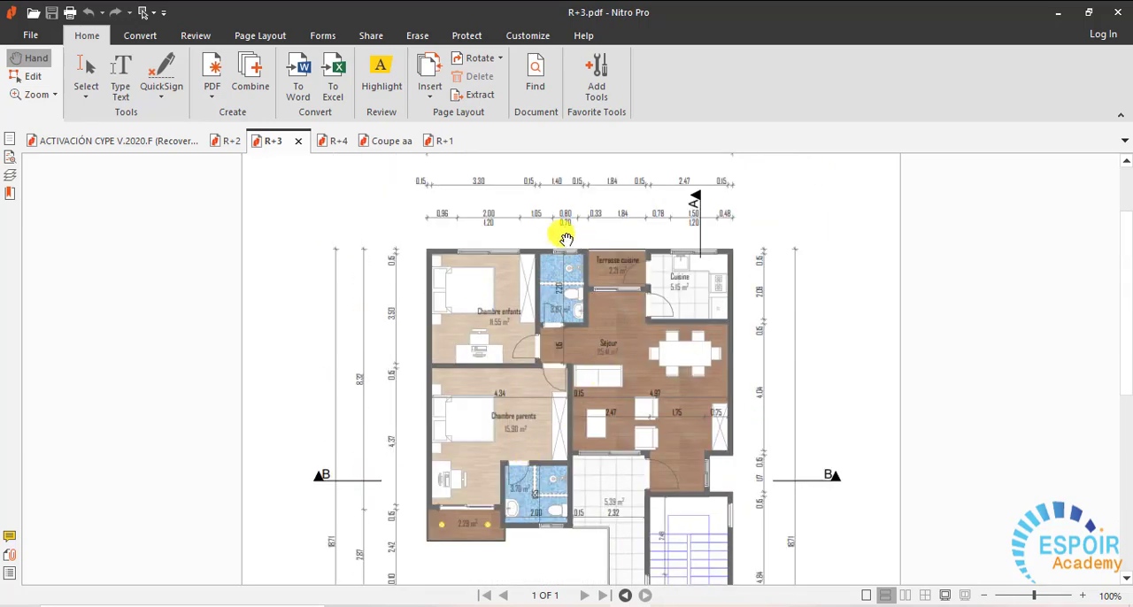
- Bring up the Coupe aa section and examine its storey levels, stairs and sloped roofs
{"action": "left_click", "coordinate": [379, 142]}
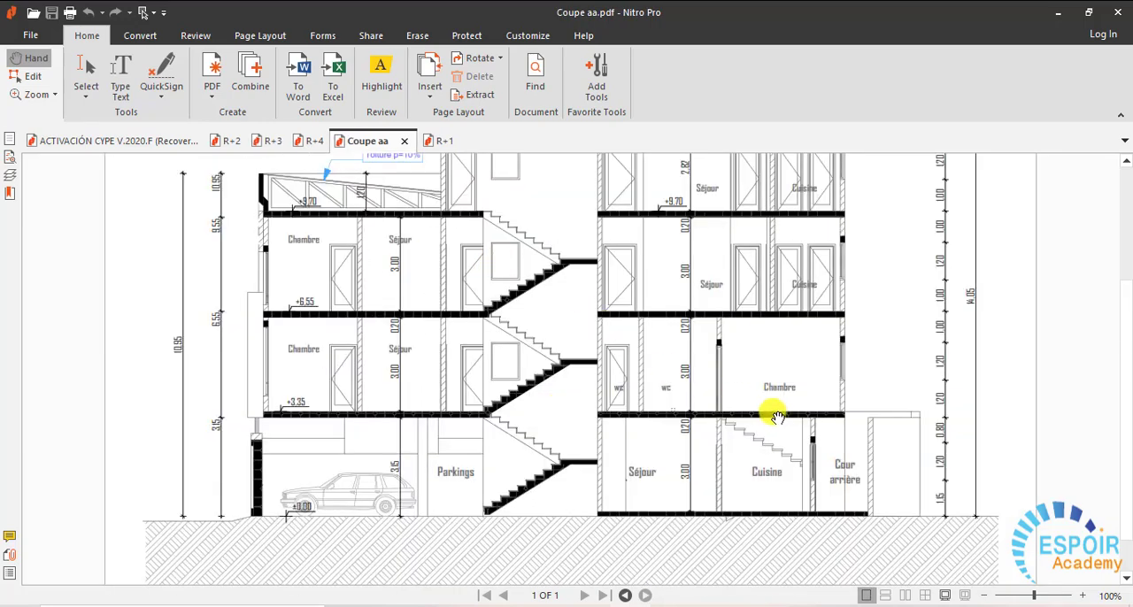
{"action": "scroll", "coordinate": [777, 417], "scroll_direction": "up", "scroll_amount": 2}
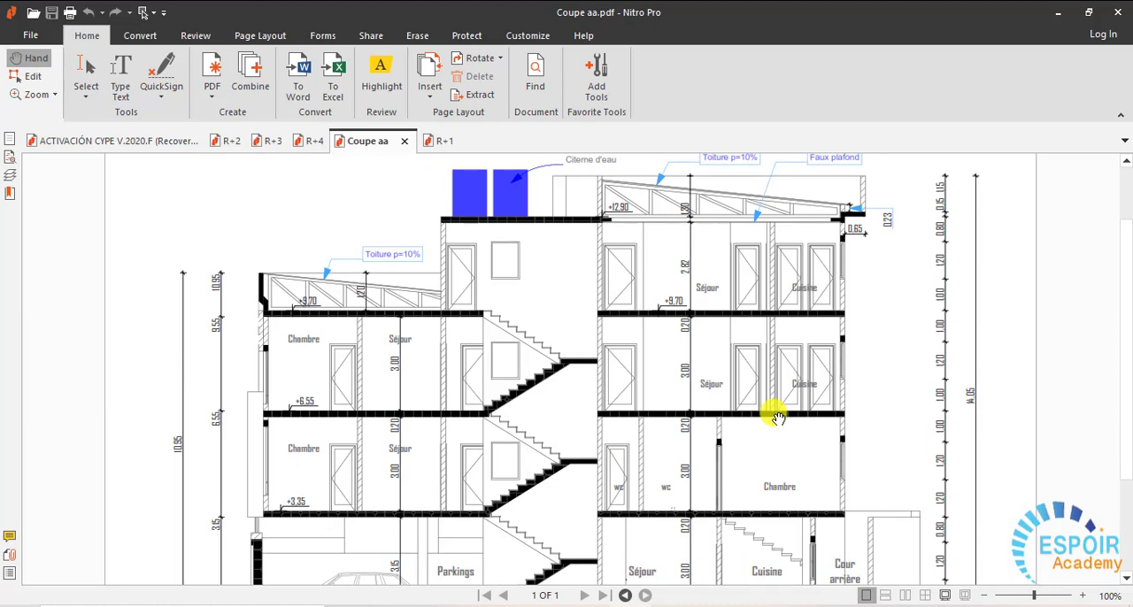
{"action": "scroll", "coordinate": [775, 414], "scroll_direction": "down", "scroll_amount": 2}
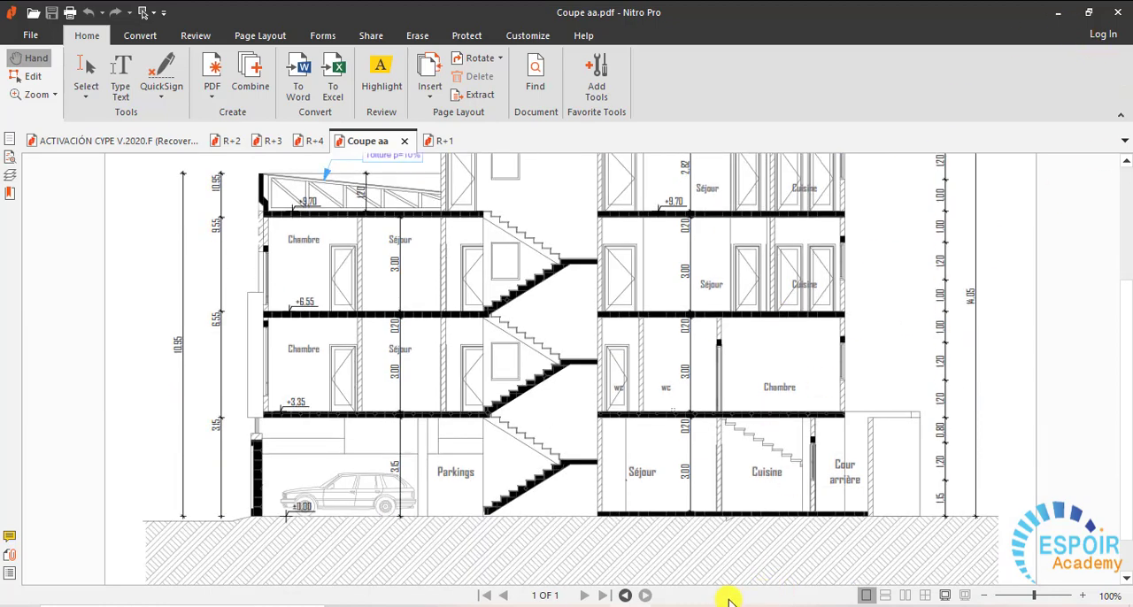
- Switch to ARCHICAD and examine the column, beam and grid layout on the Rez-de-chaussée plan
{"action": "mouse_move", "coordinate": [670, 606]}
{"action": "left_click", "coordinate": [591, 606]}
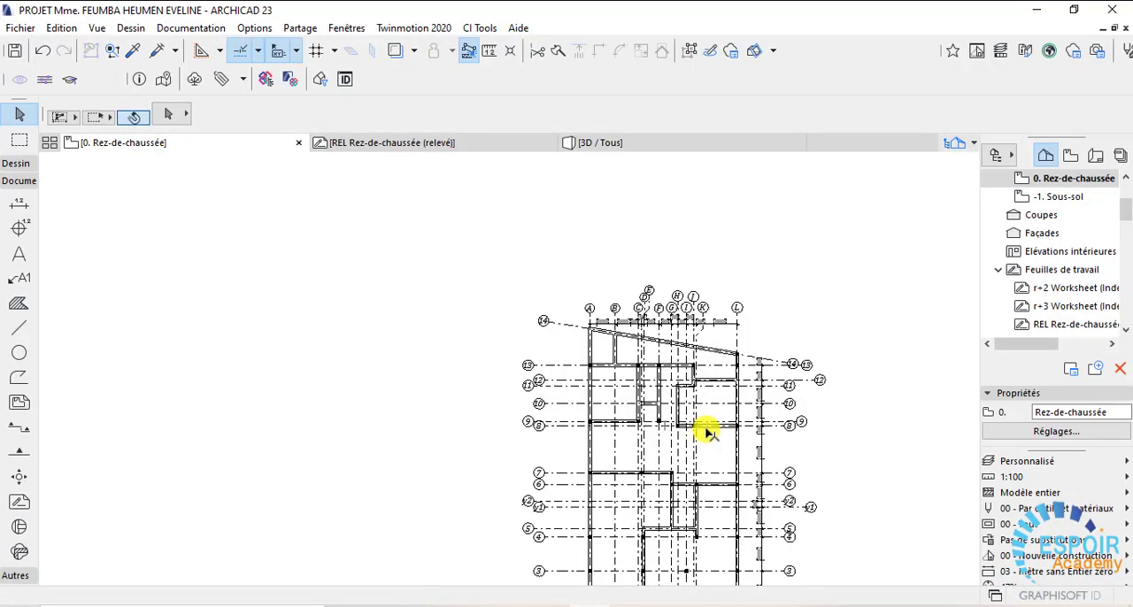
{"action": "scroll", "coordinate": [700, 468], "scroll_direction": "up", "scroll_amount": 5}
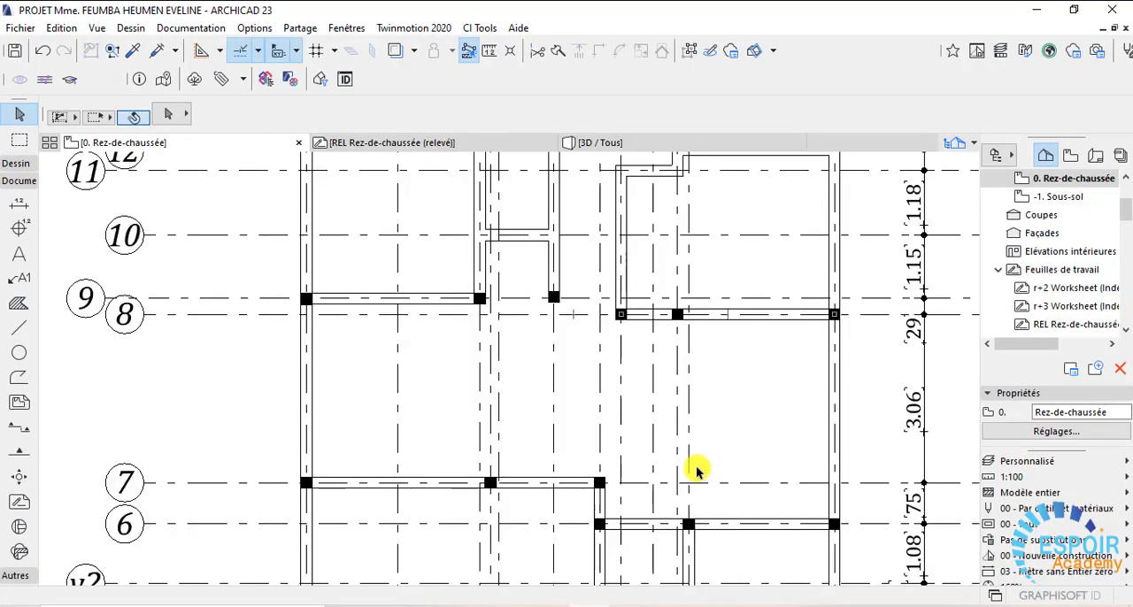
{"action": "scroll", "coordinate": [693, 468], "scroll_direction": "down", "scroll_amount": 5}
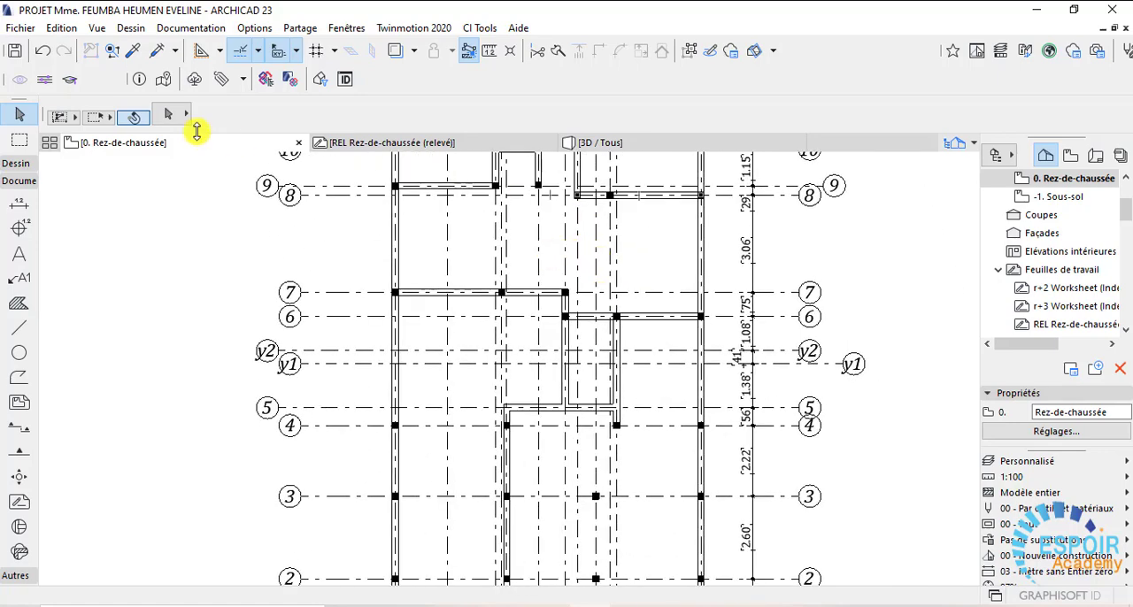
- Display the 1er étage plan and examine its structural layout beside the architectural floor plan
{"action": "right_click", "coordinate": [193, 144]}
{"action": "left_click", "coordinate": [296, 254]}
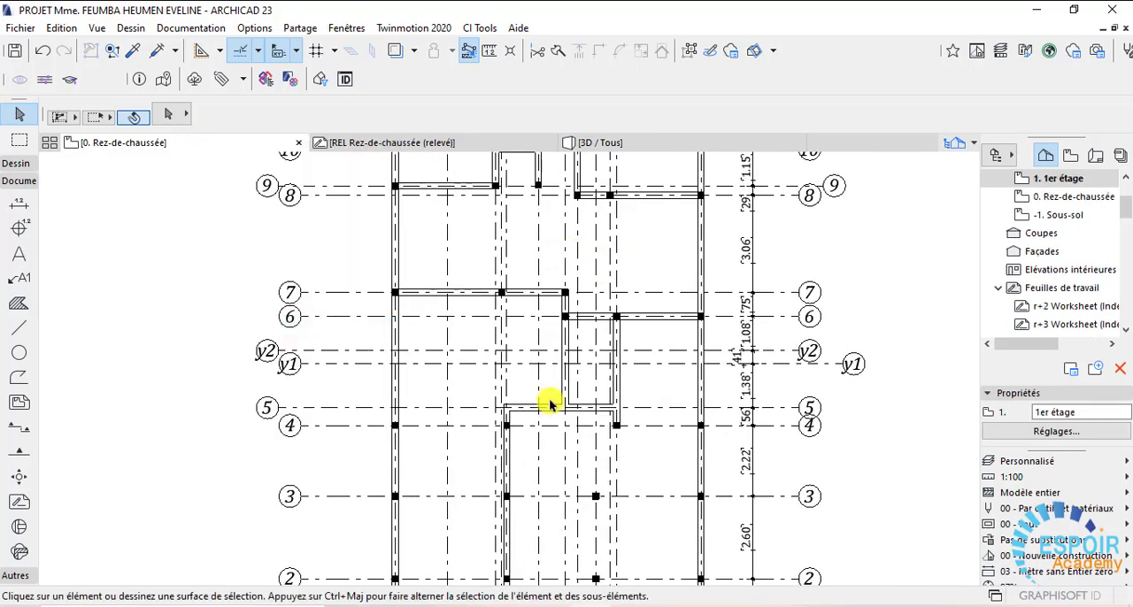
{"action": "scroll", "coordinate": [805, 221], "scroll_direction": "down", "scroll_amount": 2}
{"action": "scroll", "coordinate": [877, 159], "scroll_direction": "down", "scroll_amount": 2}
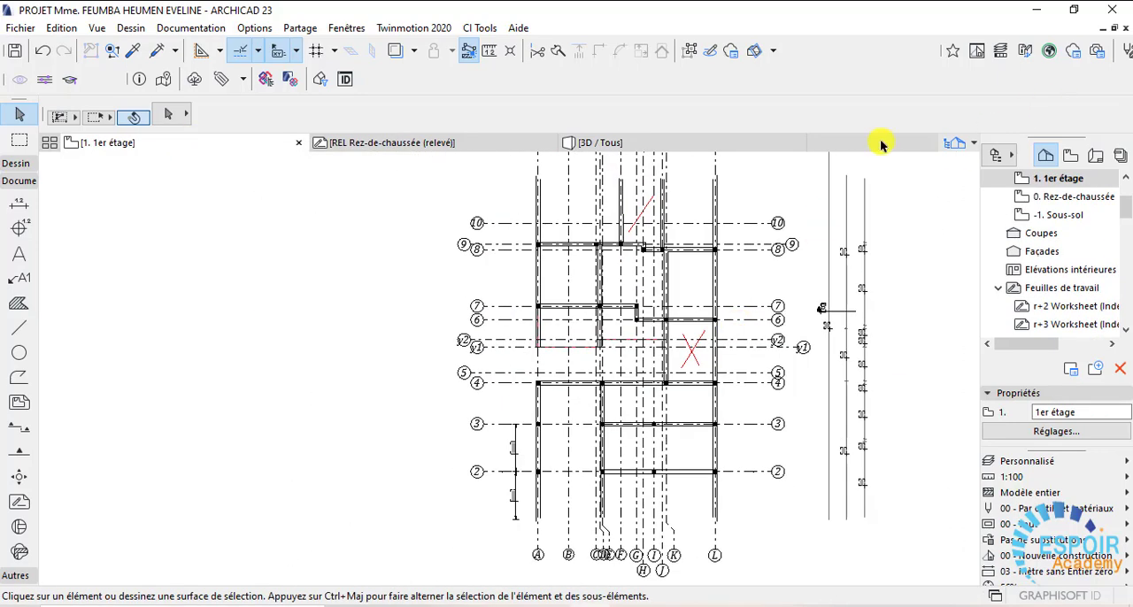
{"action": "middle_click_drag", "start_coordinate": [720, 334], "coordinate": [653, 392]}
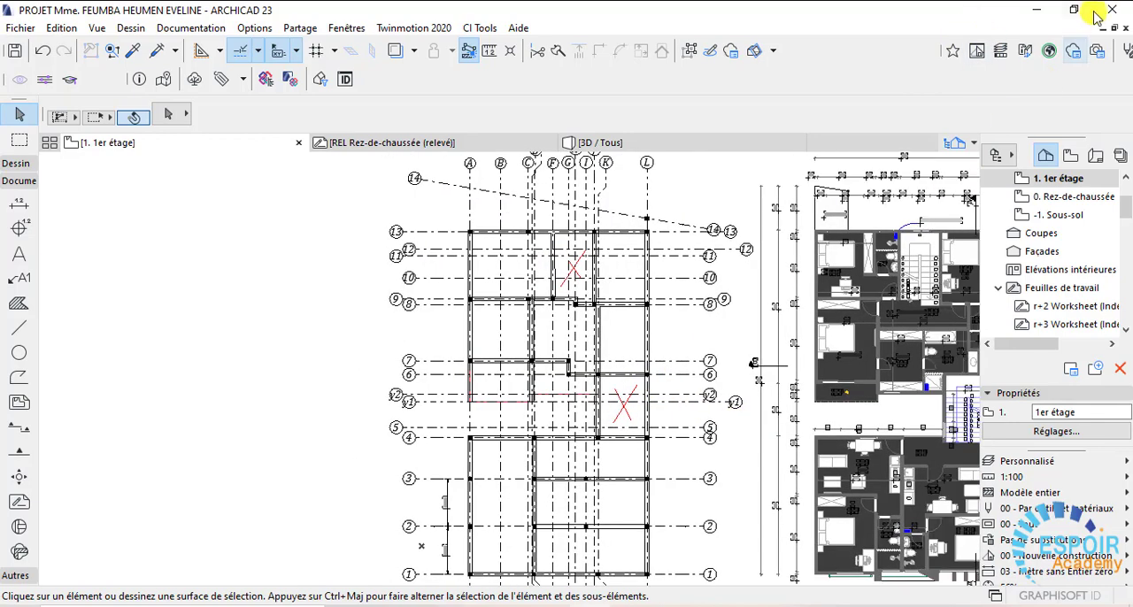
- Switch to Robot Structural Analysis and examine the building's 3D frame, floors and stairs from several sides
{"action": "left_click", "coordinate": [1043, 8]}
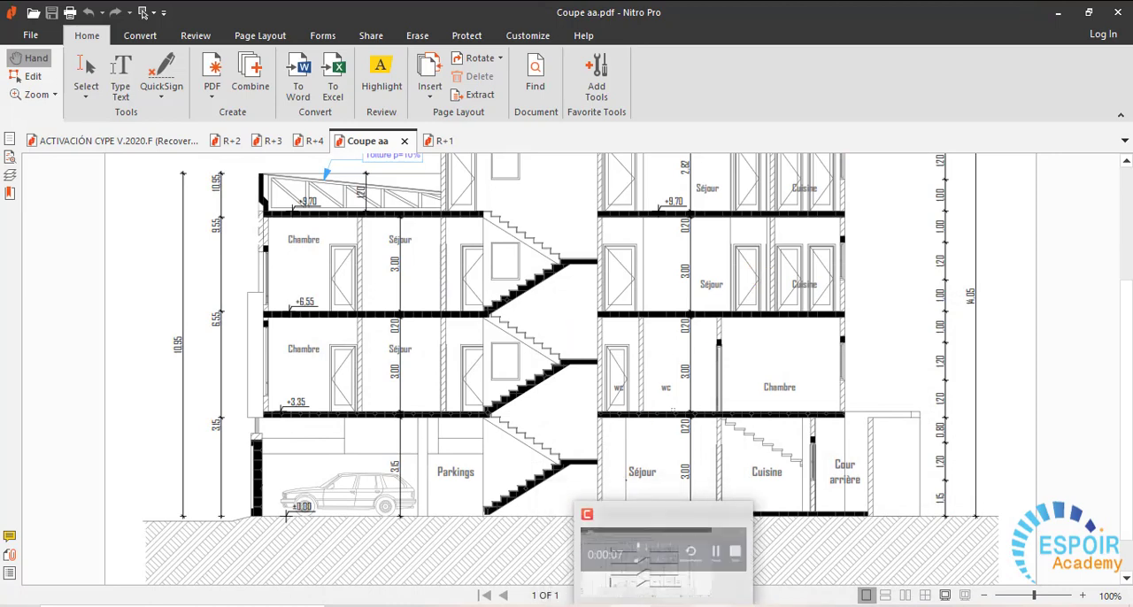
{"action": "mouse_move", "coordinate": [590, 606]}
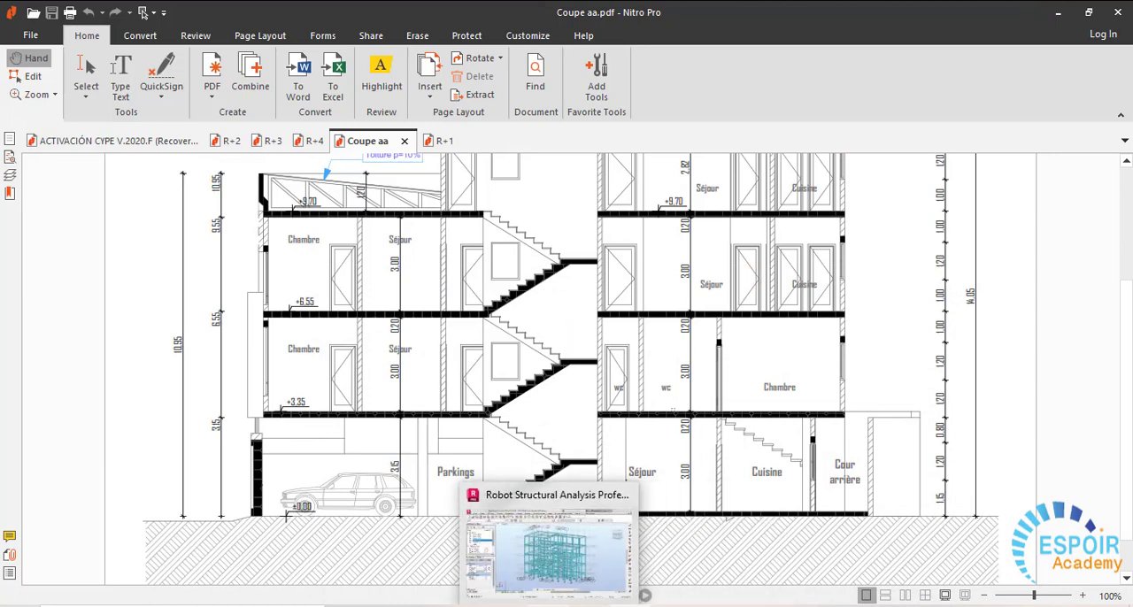
{"action": "left_click", "coordinate": [549, 606]}
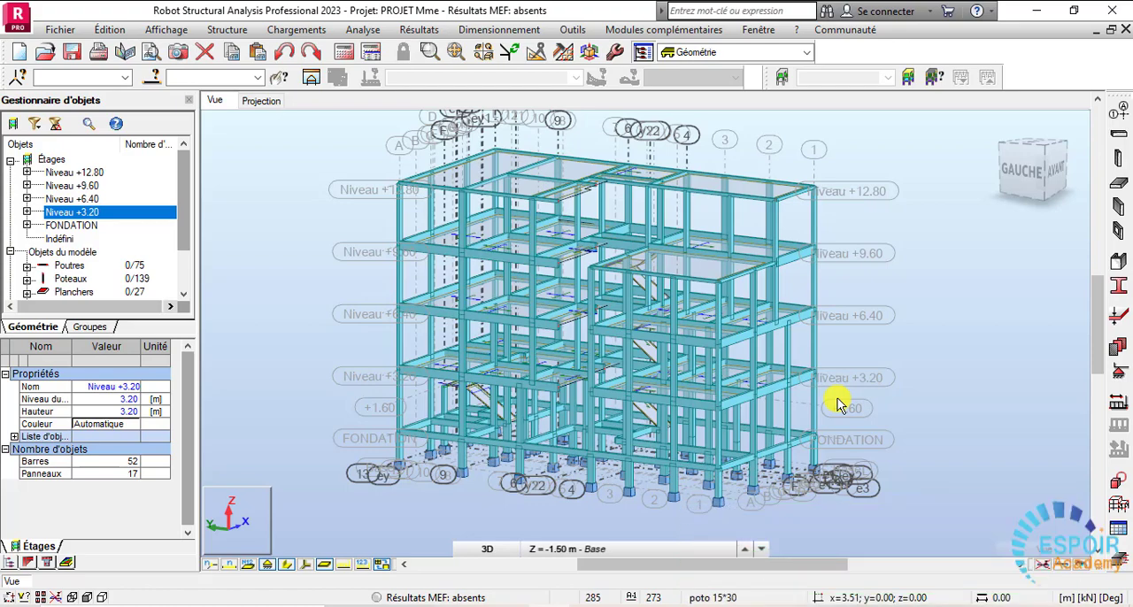
{"action": "scroll", "coordinate": [788, 478], "scroll_direction": "up", "scroll_amount": 2}
{"action": "middle_click_drag", "start_coordinate": [687, 439], "coordinate": [709, 477]}
{"action": "mouse_move", "coordinate": [629, 463]}
{"action": "middle_mouse_down"}
{"action": "mouse_move", "coordinate": [783, 480]}
{"action": "mouse_move", "coordinate": [832, 457]}
{"action": "mouse_move", "coordinate": [738, 525]}
{"action": "mouse_move", "coordinate": [797, 453]}
{"action": "middle_mouse_up"}
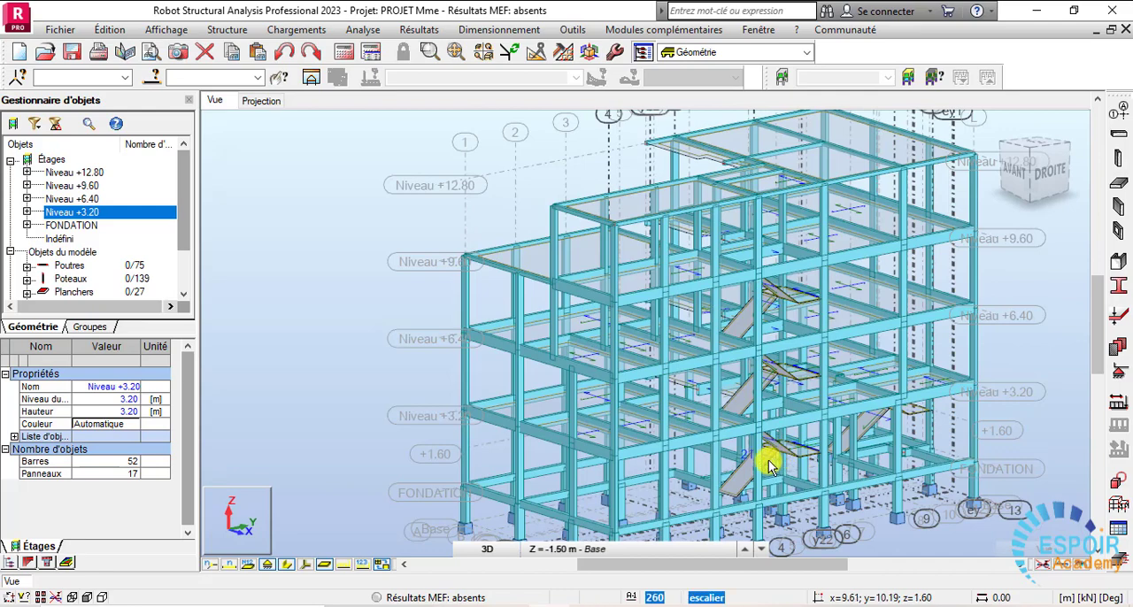
{"action": "middle_click_drag", "start_coordinate": [837, 459], "coordinate": [780, 461]}
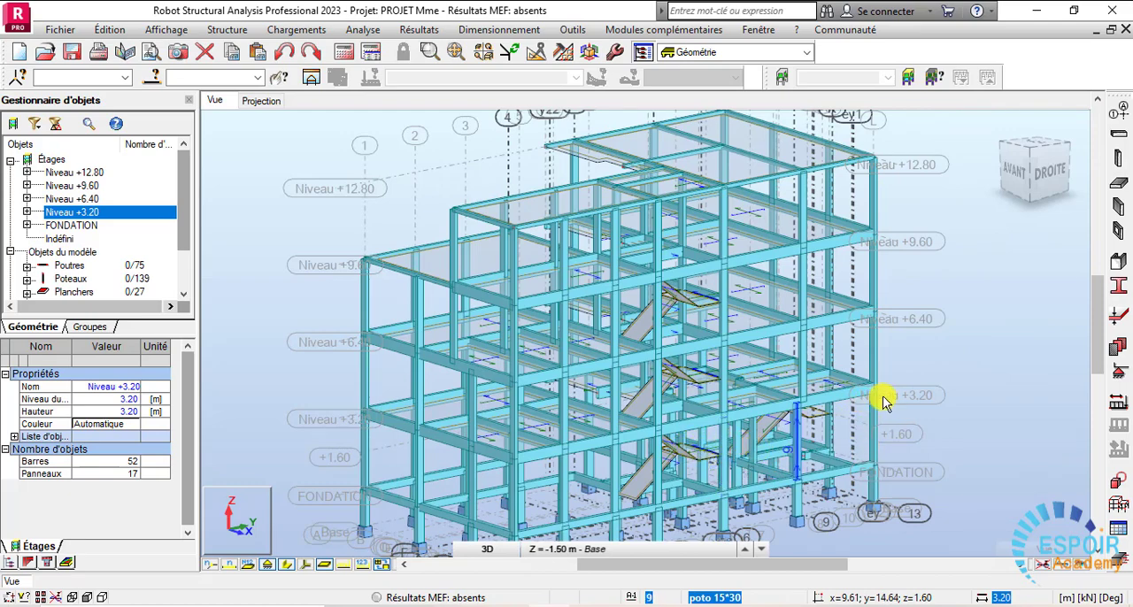
{"action": "middle_click_drag", "start_coordinate": [883, 400], "coordinate": [798, 423], "text": "shift"}
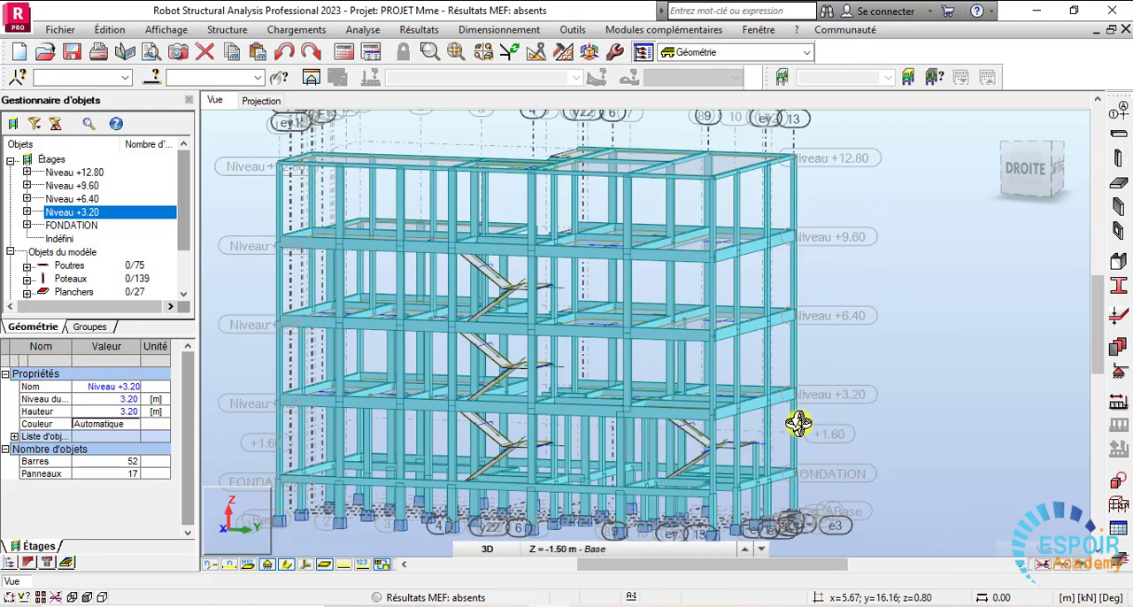
{"action": "middle_click_drag", "start_coordinate": [799, 423], "coordinate": [716, 451]}
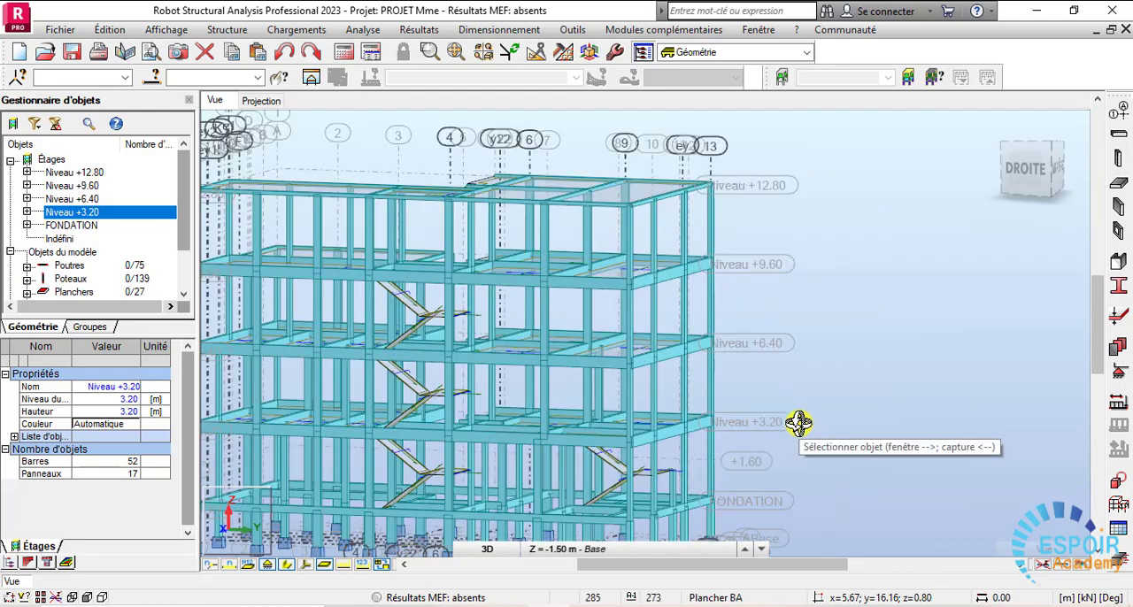
{"action": "scroll", "coordinate": [763, 388], "scroll_direction": "down", "scroll_amount": 1}
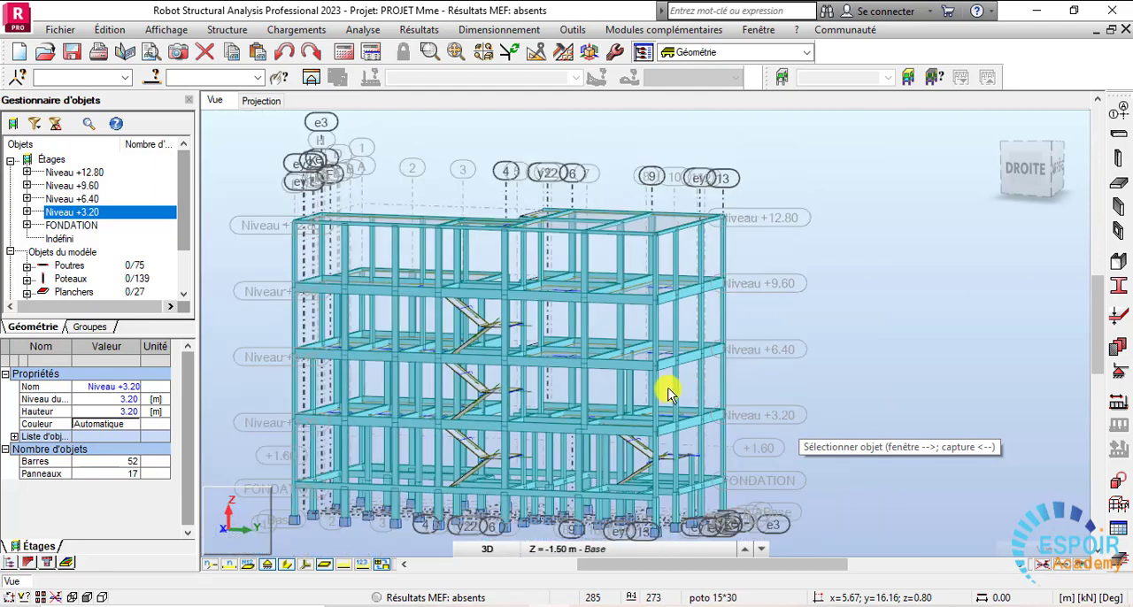
{"action": "middle_click_drag", "start_coordinate": [670, 392], "coordinate": [703, 437]}
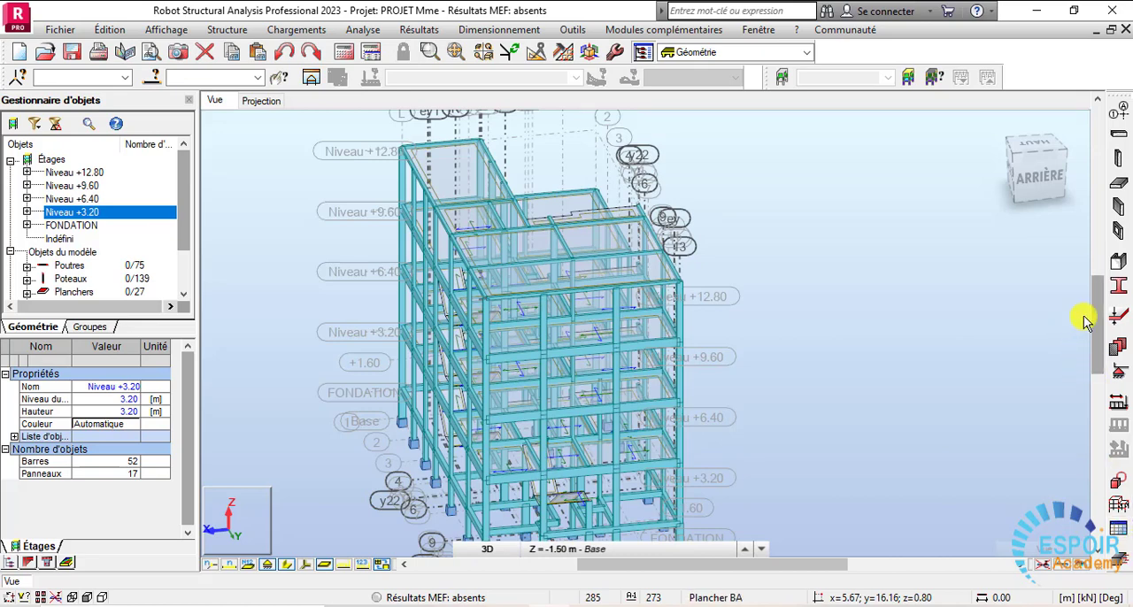
- Review the floor slab definition's thickness and model settings and close it without adding a slab
{"action": "left_click", "coordinate": [1120, 189]}
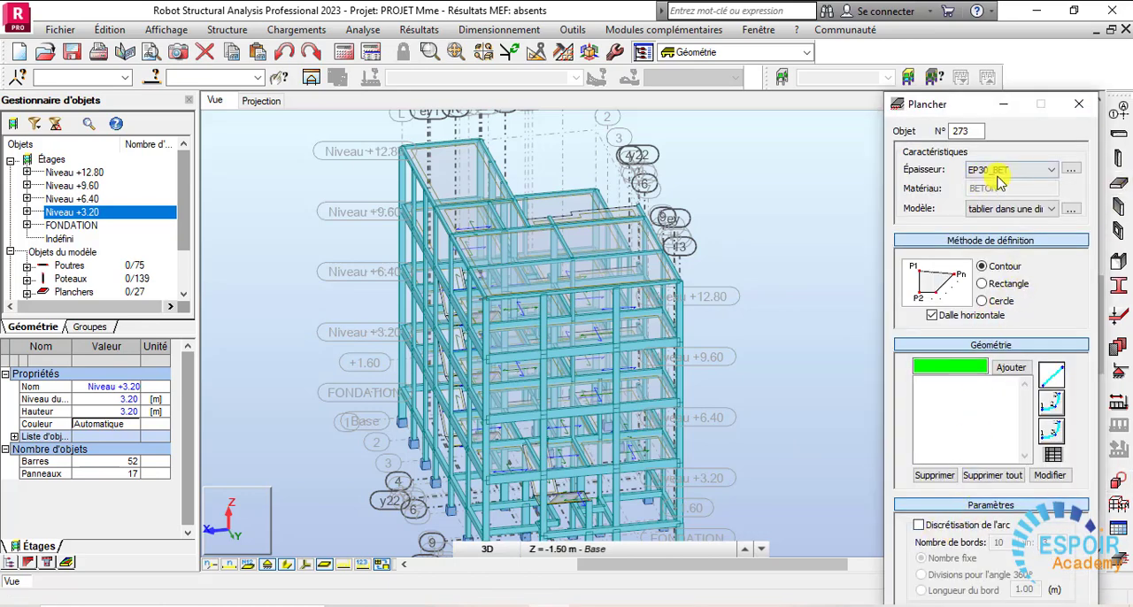
{"action": "left_click", "coordinate": [1079, 104]}
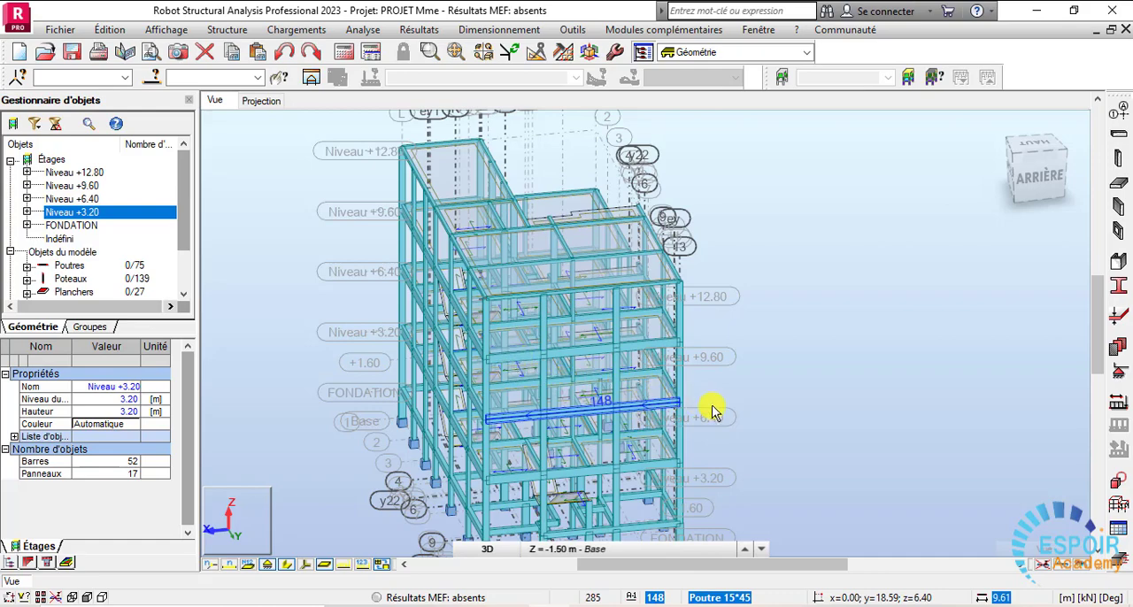
- Examine the building's 3D frame from its rear, side and front, including the foundation level
{"action": "middle_click_drag", "start_coordinate": [710, 408], "coordinate": [526, 356], "text": "shift"}
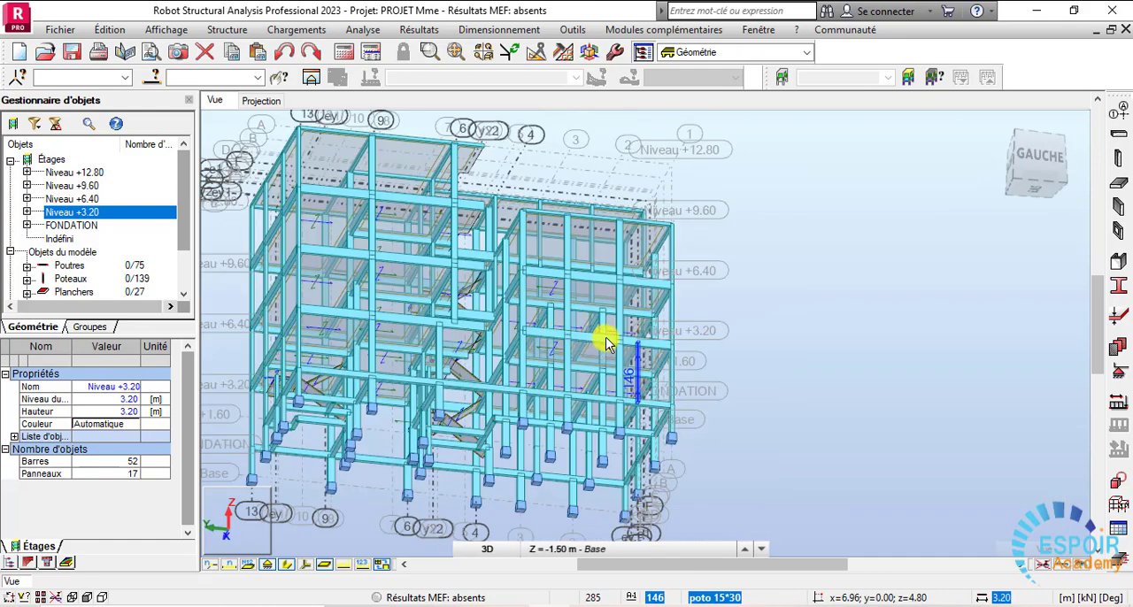
{"action": "middle_click_drag", "start_coordinate": [397, 432], "coordinate": [576, 331]}
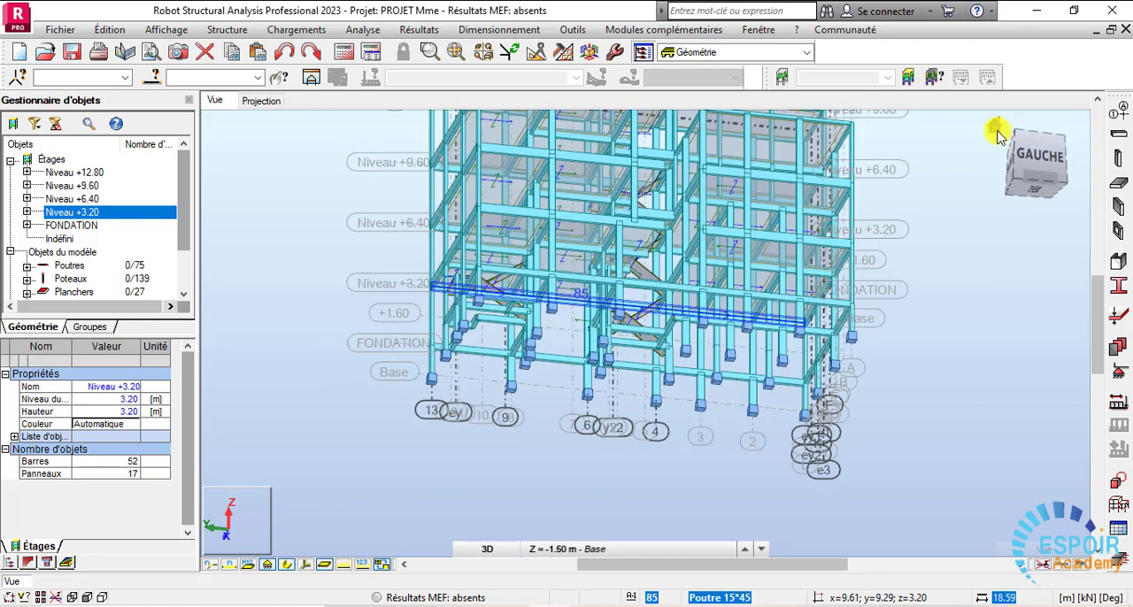
{"action": "middle_click_drag", "start_coordinate": [905, 266], "coordinate": [814, 281], "text": "shift"}
{"action": "left_click", "coordinate": [752, 265]}
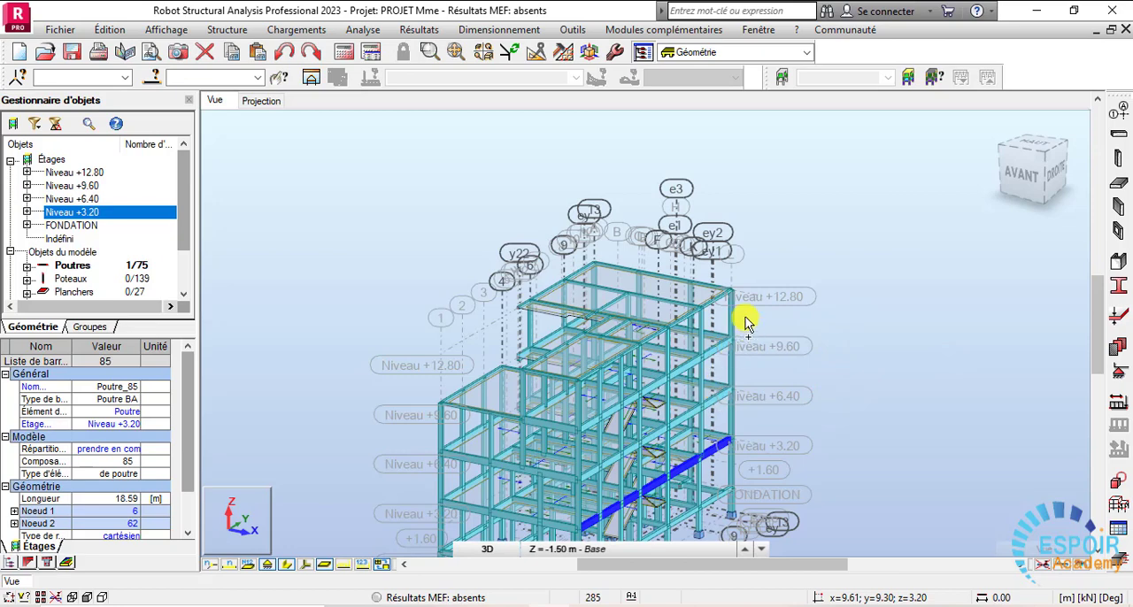
{"action": "middle_click_drag", "start_coordinate": [166, 61], "coordinate": [293, 32]}
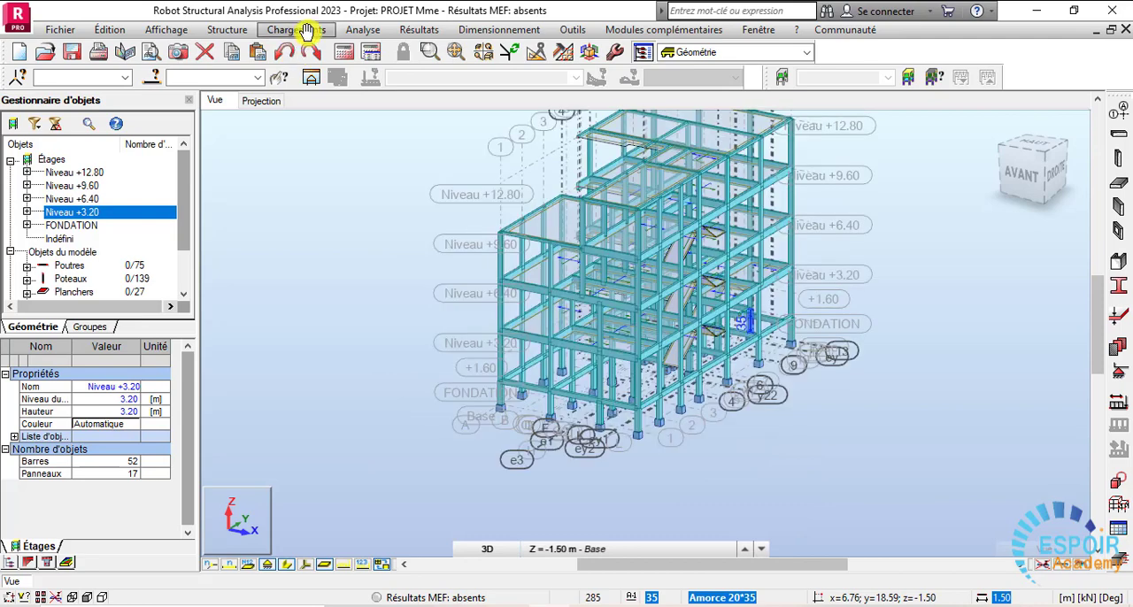
- Review the load case definition settings and close them without adding a case
{"action": "left_click", "coordinate": [303, 30]}
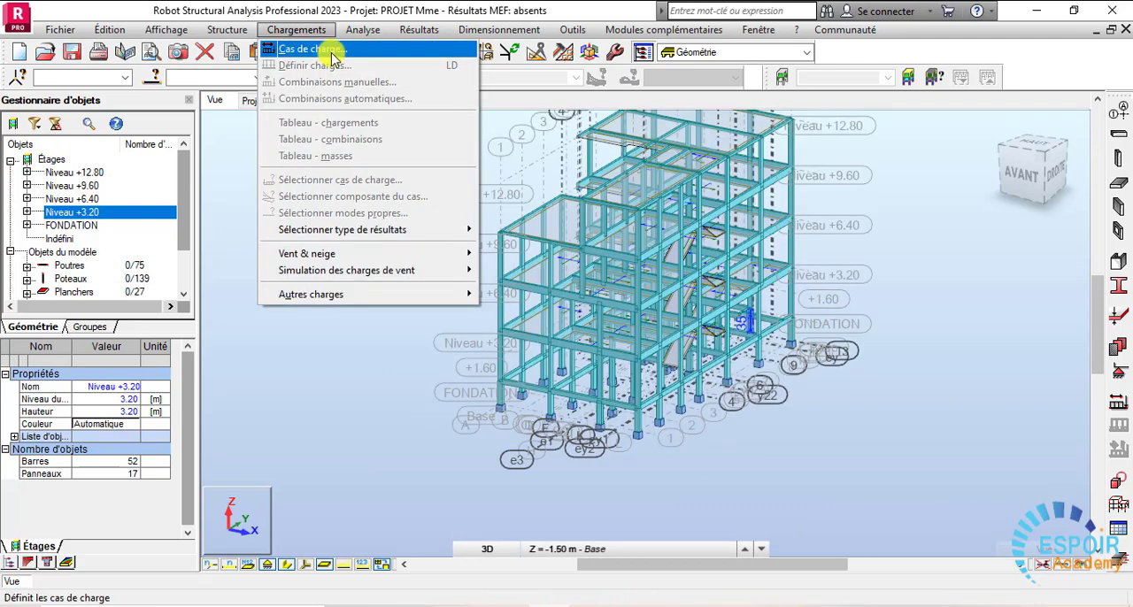
{"action": "left_click", "coordinate": [310, 50]}
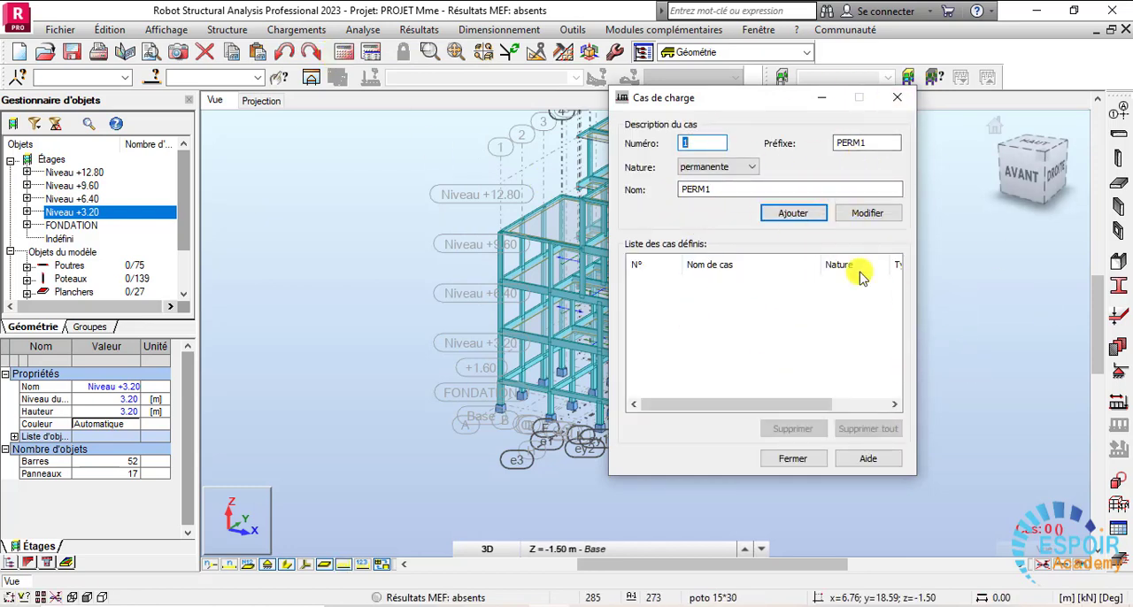
{"action": "left_click", "coordinate": [898, 99]}
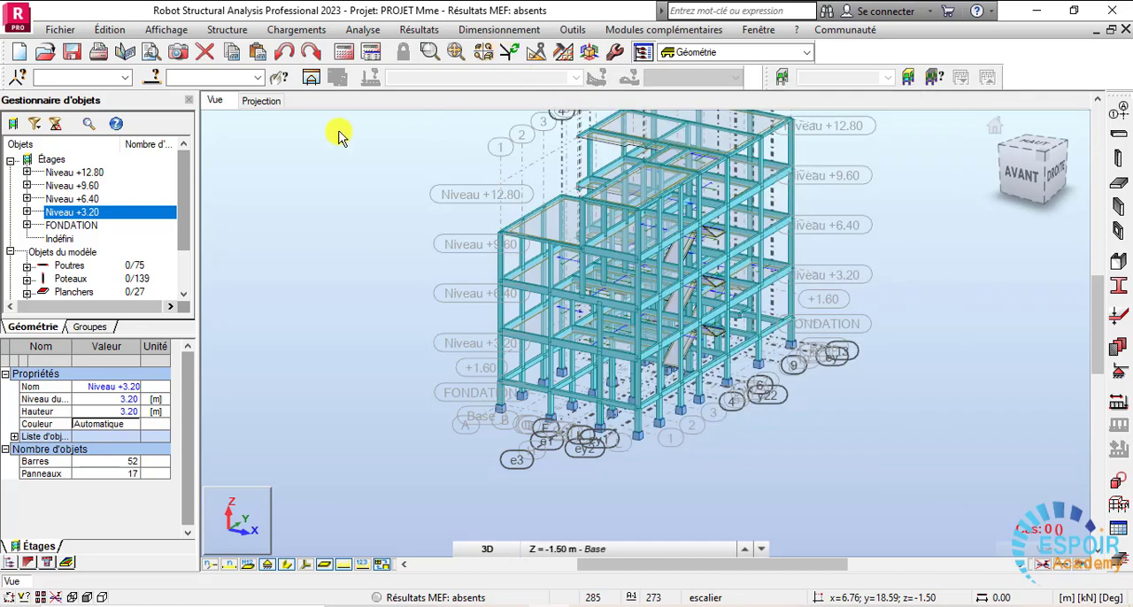
{"action": "left_click", "coordinate": [479, 34]}
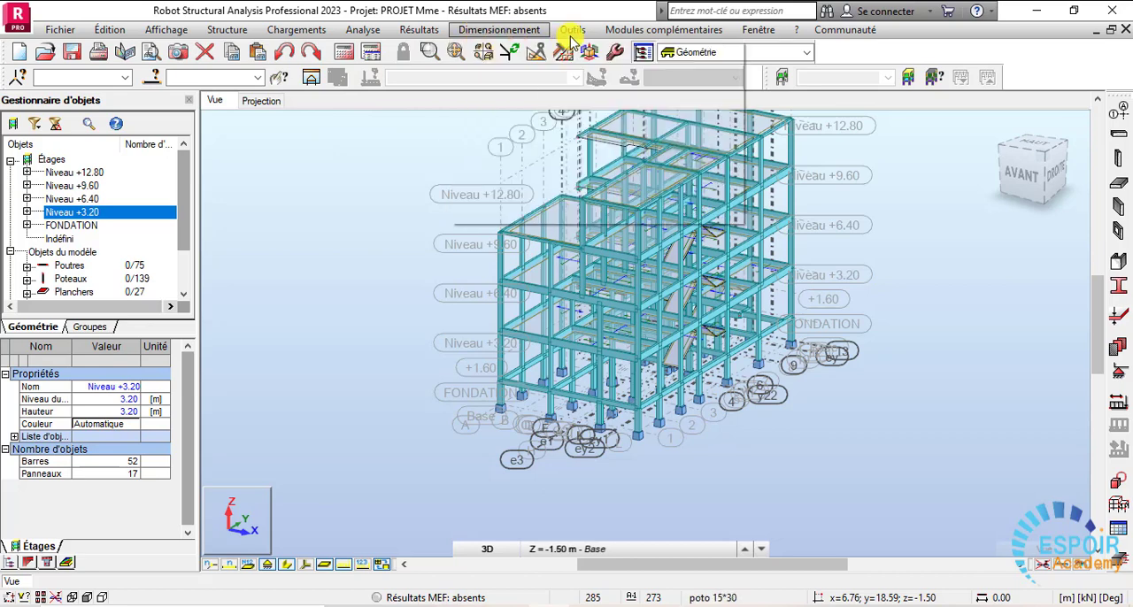
{"action": "mouse_move", "coordinate": [573, 34]}
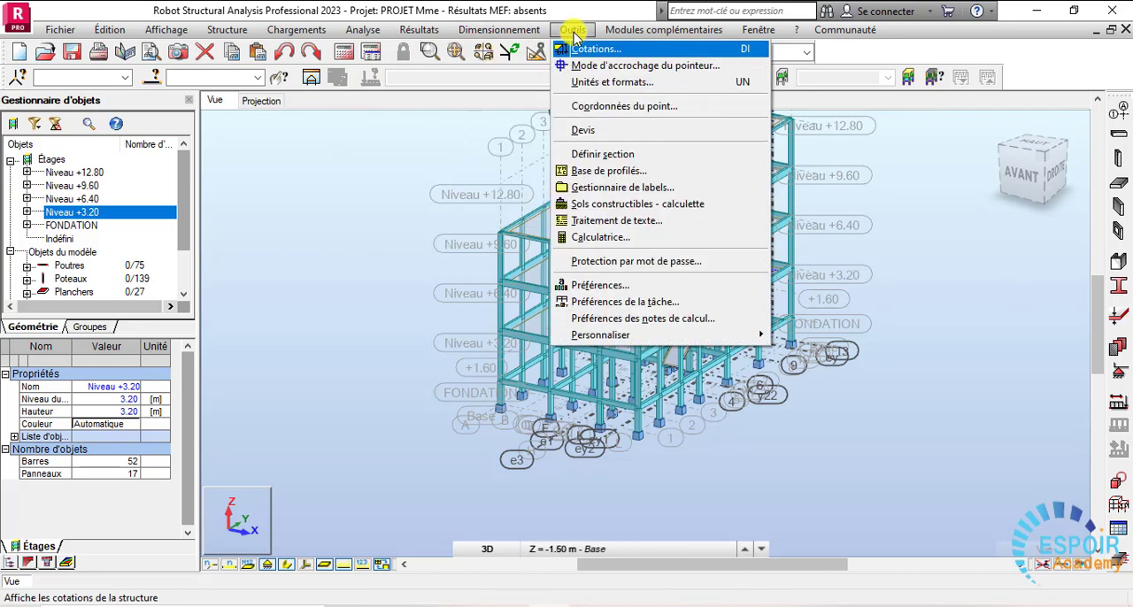
{"action": "left_click", "coordinate": [606, 286]}
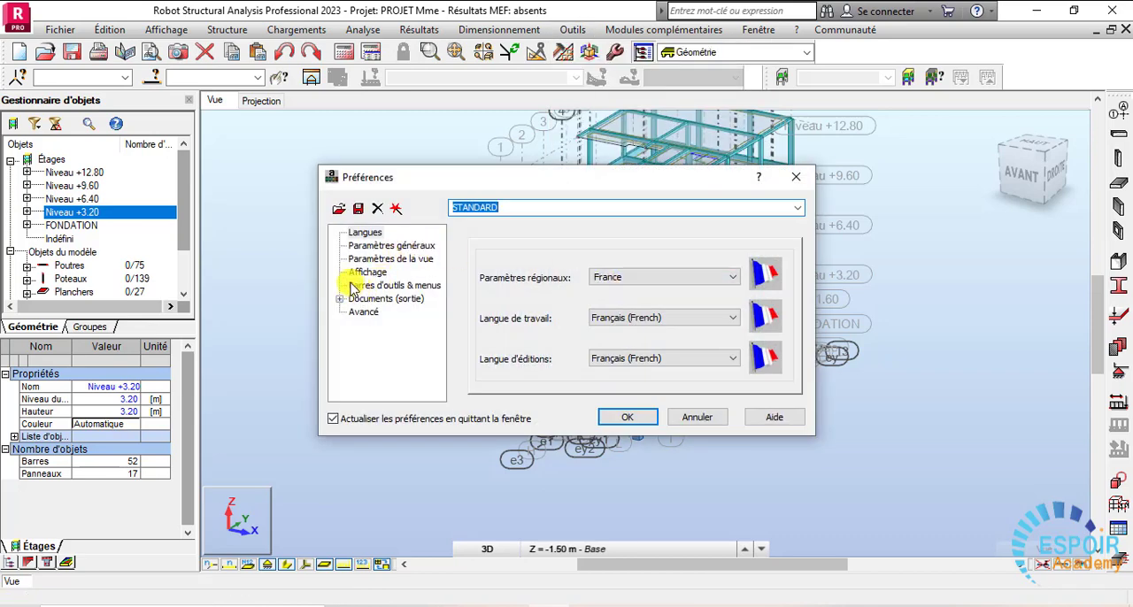
{"action": "left_click", "coordinate": [361, 272]}
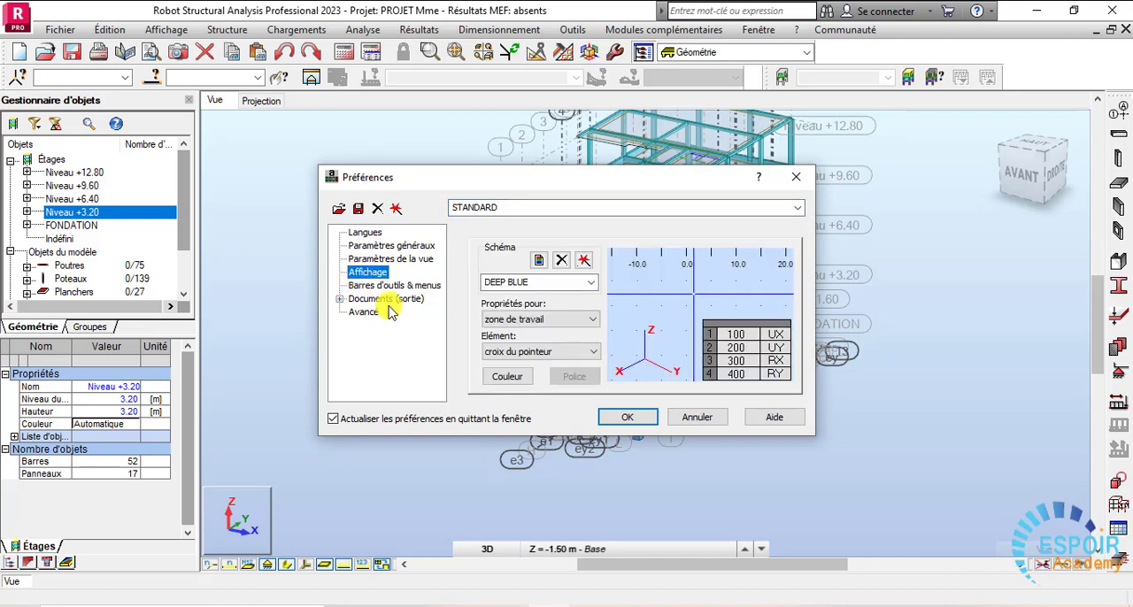
{"action": "left_click", "coordinate": [795, 177]}
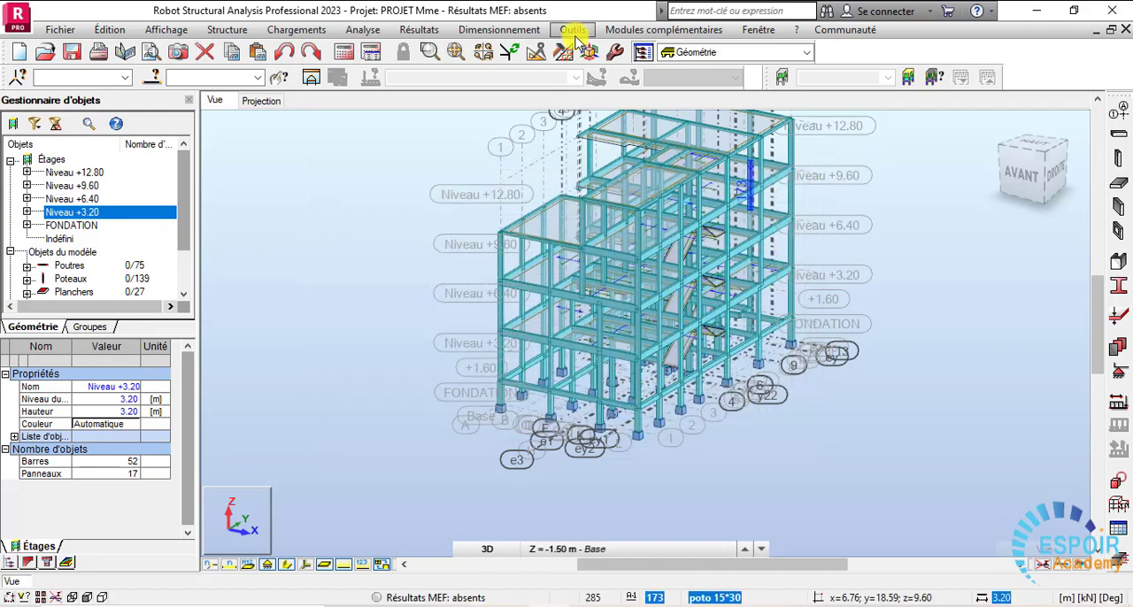
- In the job preferences, set the reinforced concrete design code to BAEL 91 mod. 99 and the geotechnical code to DTU 13.12
{"action": "left_click", "coordinate": [574, 30]}
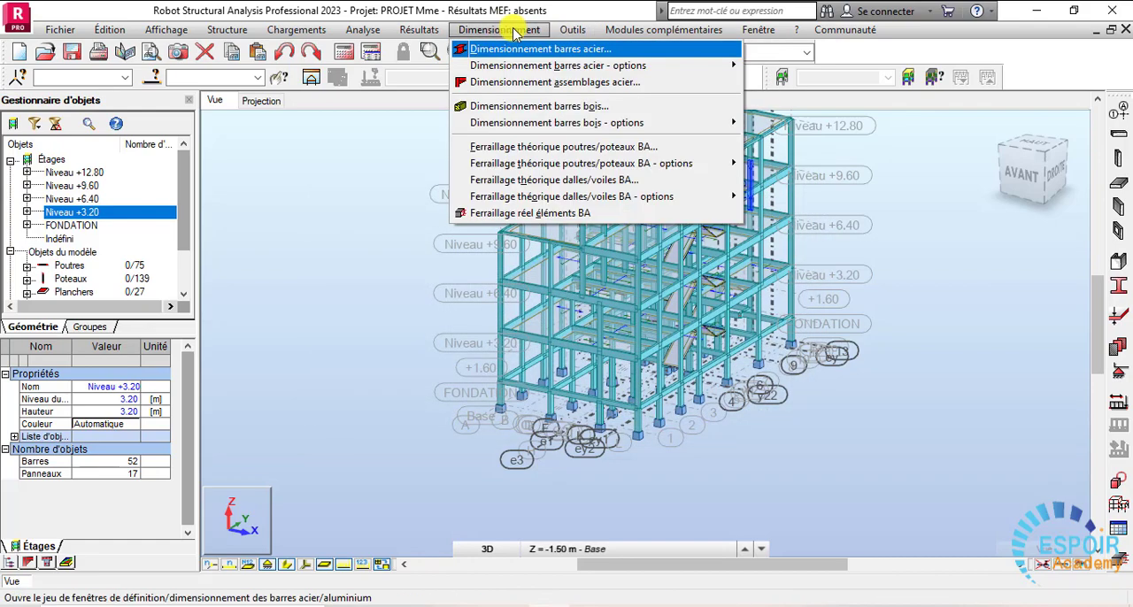
{"action": "left_click", "coordinate": [584, 29]}
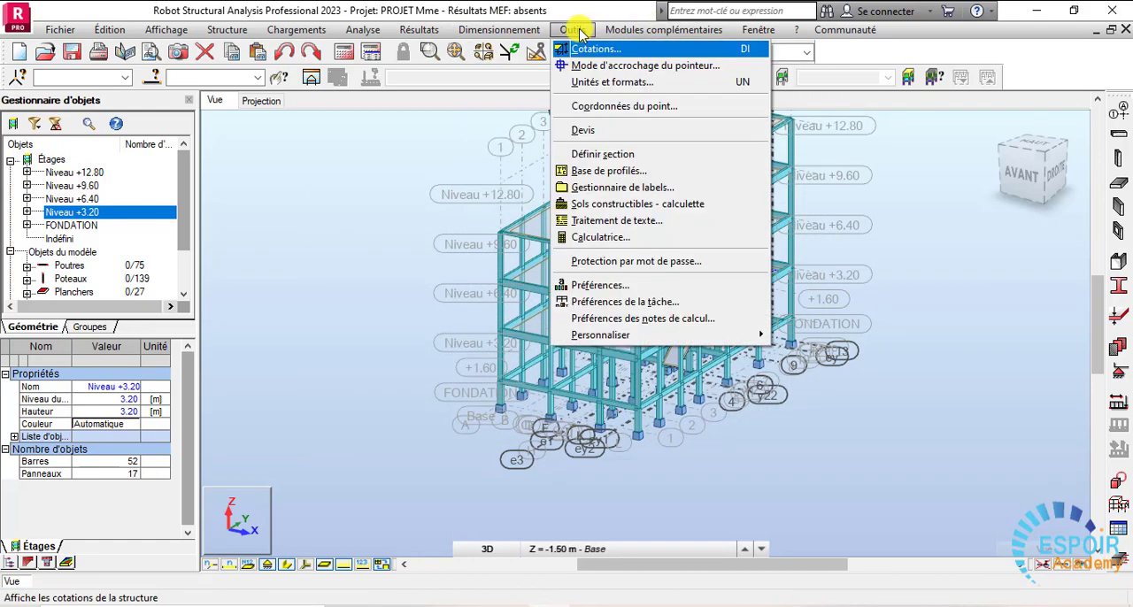
{"action": "left_click", "coordinate": [644, 305]}
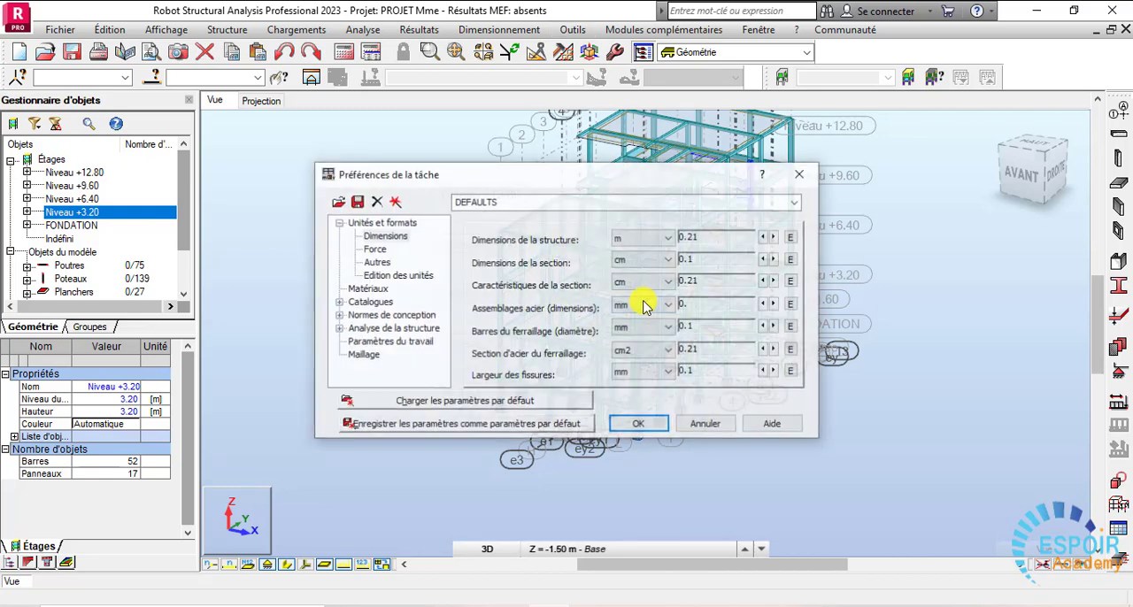
{"action": "left_click", "coordinate": [375, 303]}
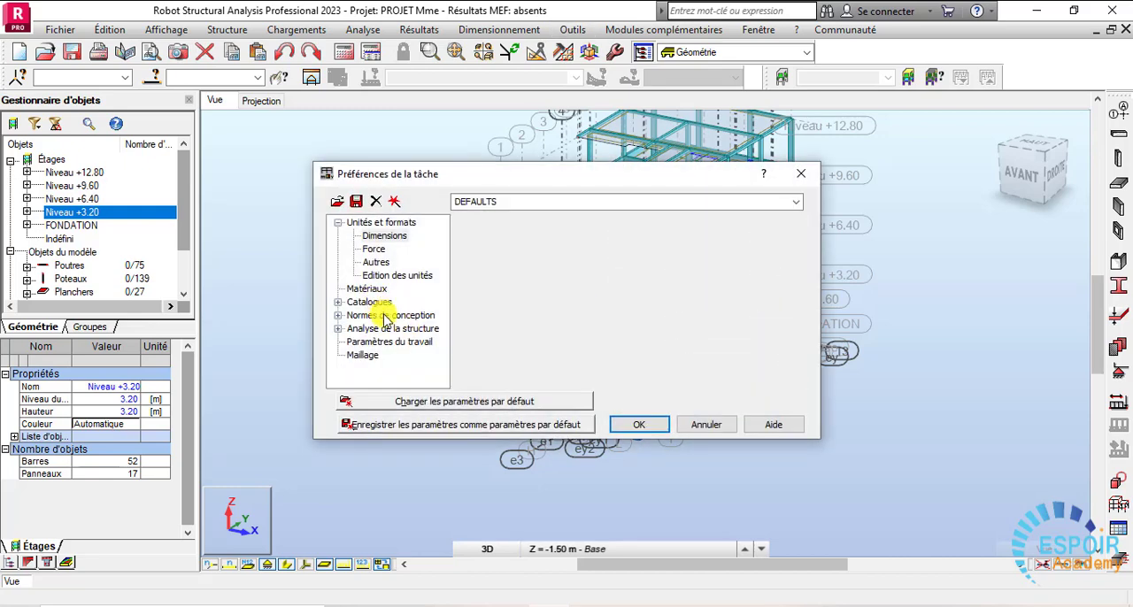
{"action": "left_click", "coordinate": [387, 316]}
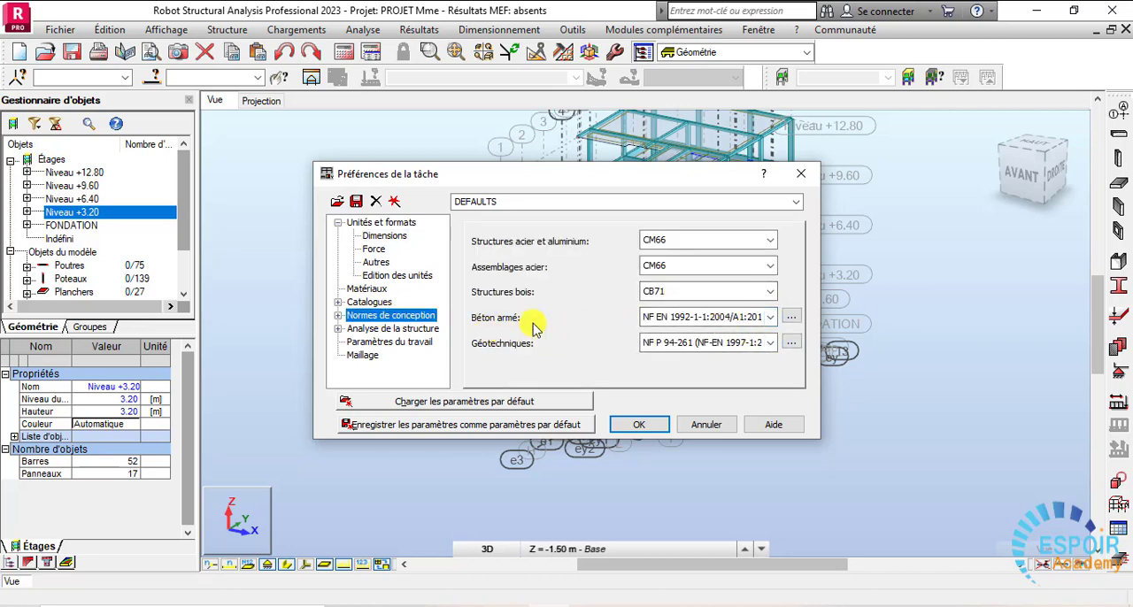
{"action": "left_click", "coordinate": [771, 317]}
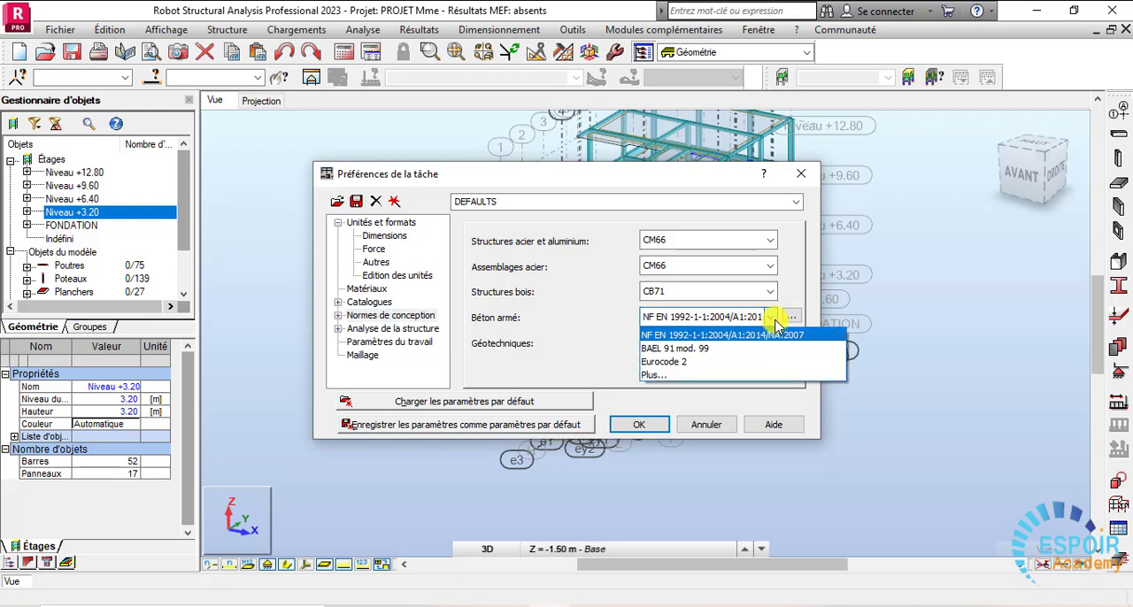
{"action": "left_click", "coordinate": [706, 355]}
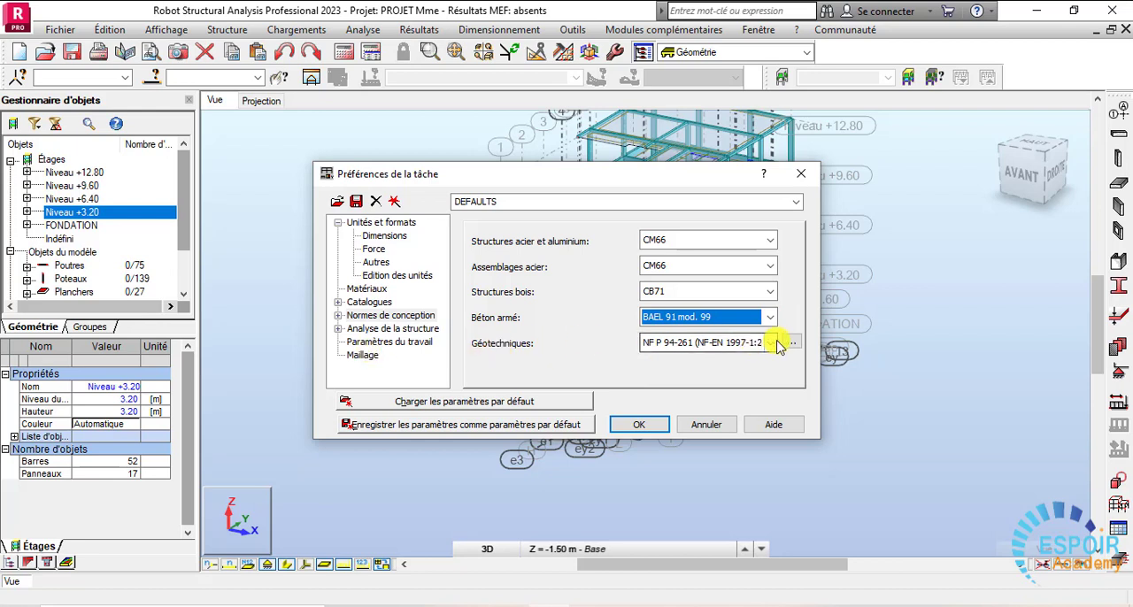
{"action": "left_click", "coordinate": [772, 343]}
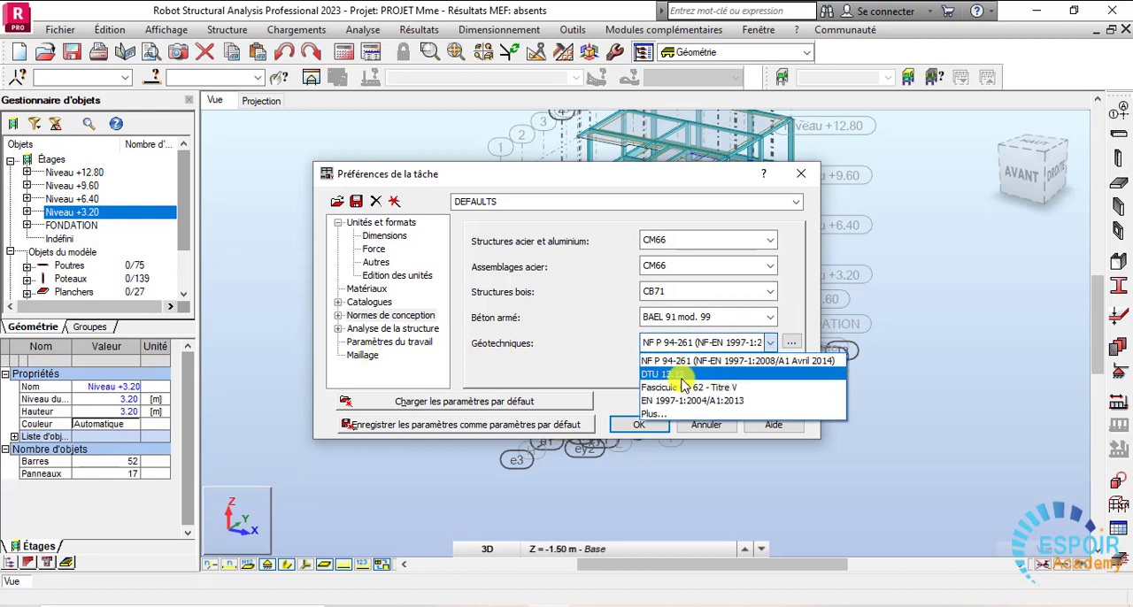
{"action": "left_click", "coordinate": [680, 374]}
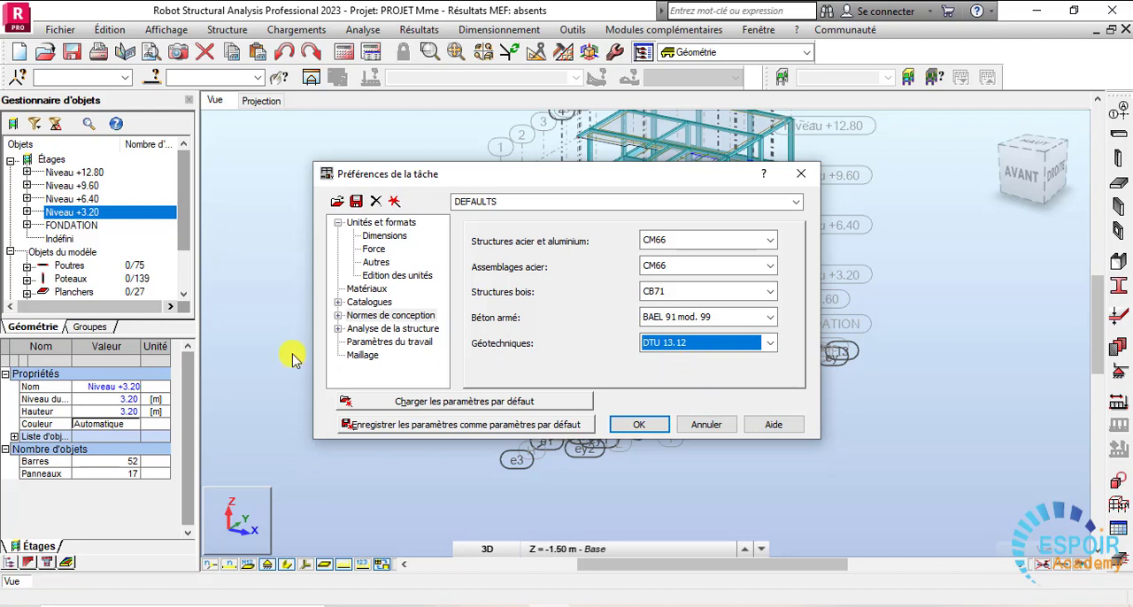
- Open the list configuration for load combination standards from the job preferences' load codes
{"action": "left_click", "coordinate": [347, 316]}
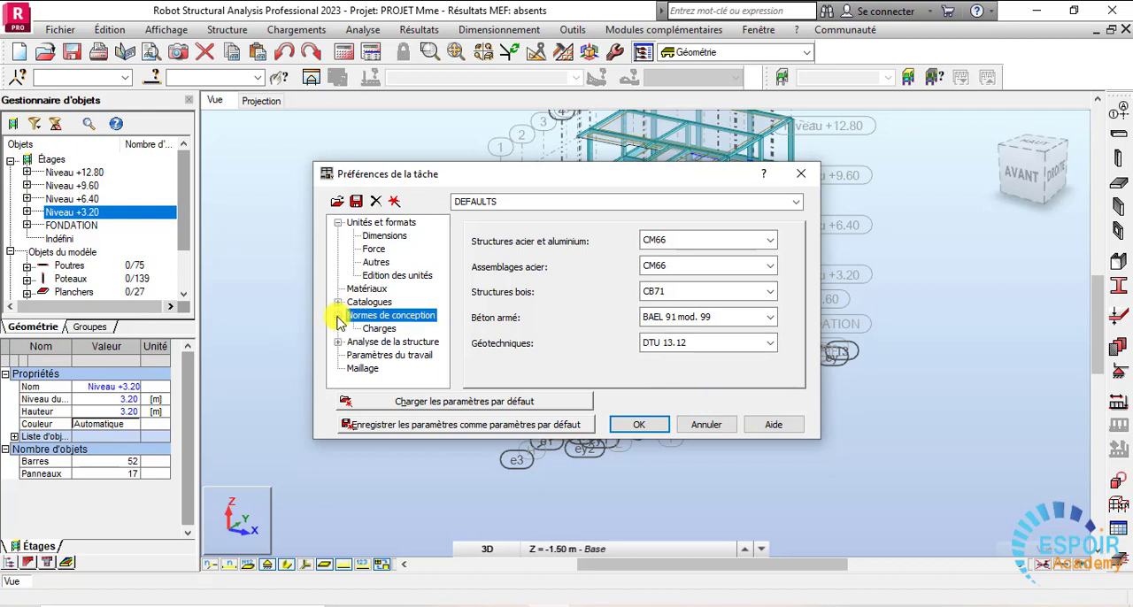
{"action": "left_click", "coordinate": [383, 329]}
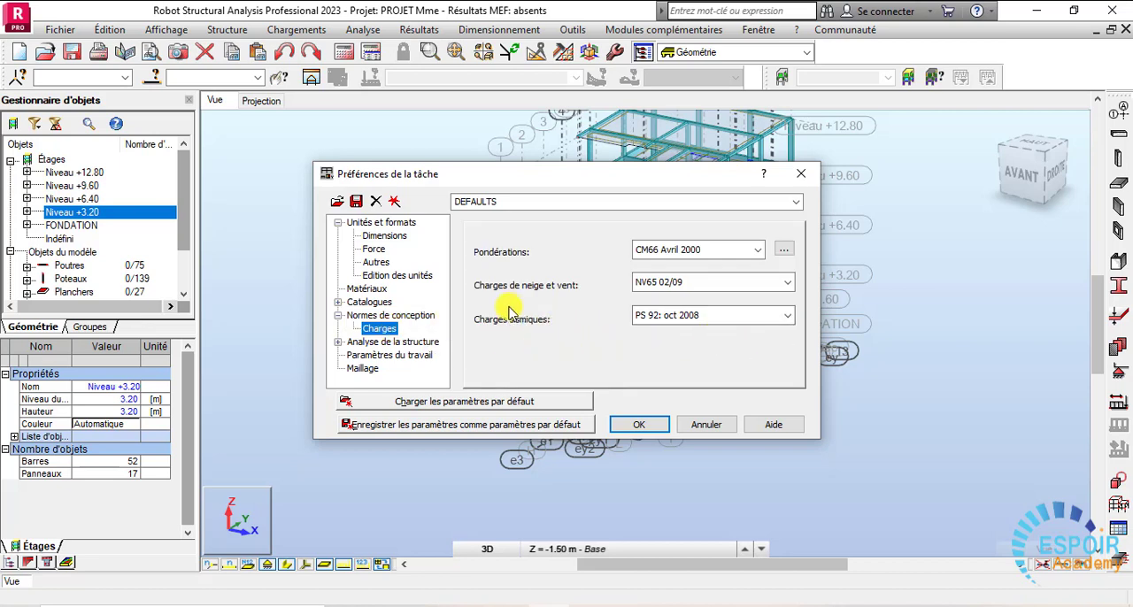
{"action": "left_click", "coordinate": [757, 251]}
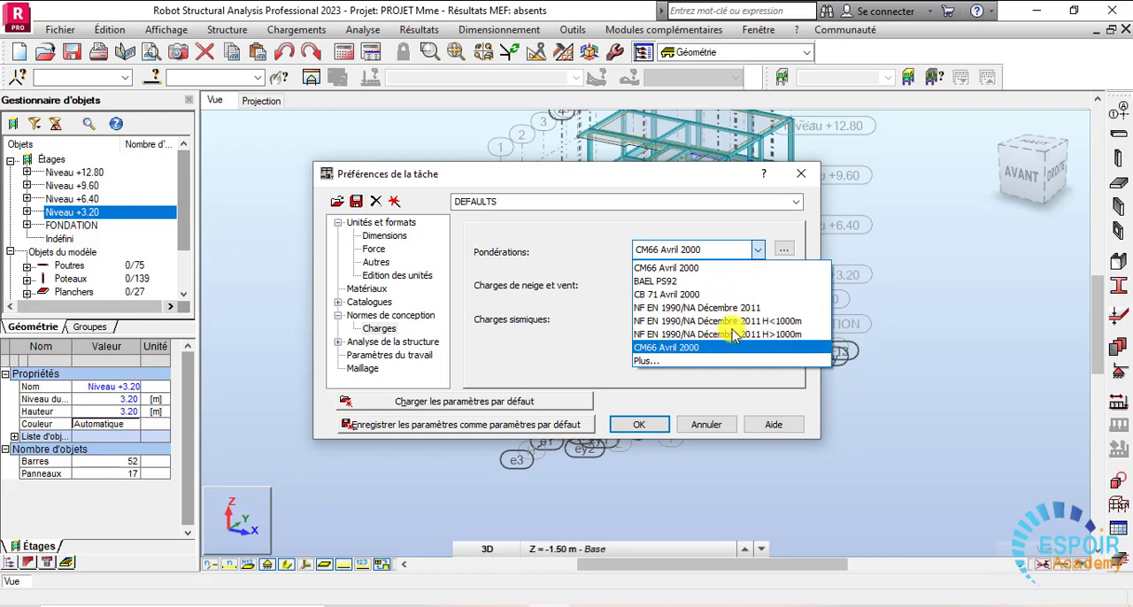
{"action": "left_click", "coordinate": [650, 361]}
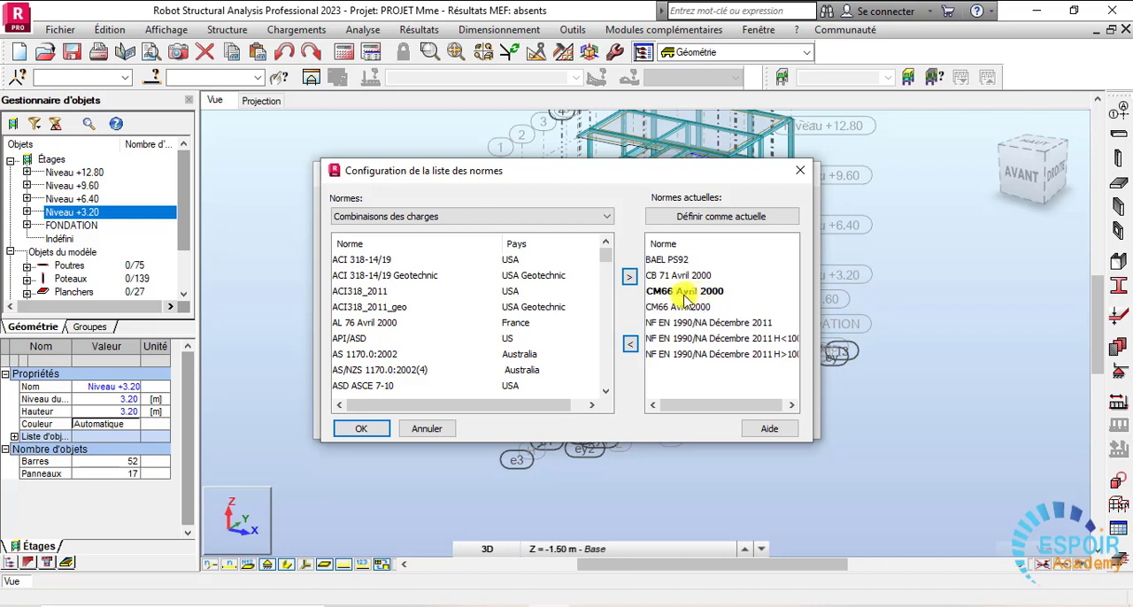
- Add the French BAEL 91_RPS2000 load combination standard to the active standards and make it the current one
{"action": "scroll", "coordinate": [603, 261], "scroll_direction": "down", "scroll_amount": 2}
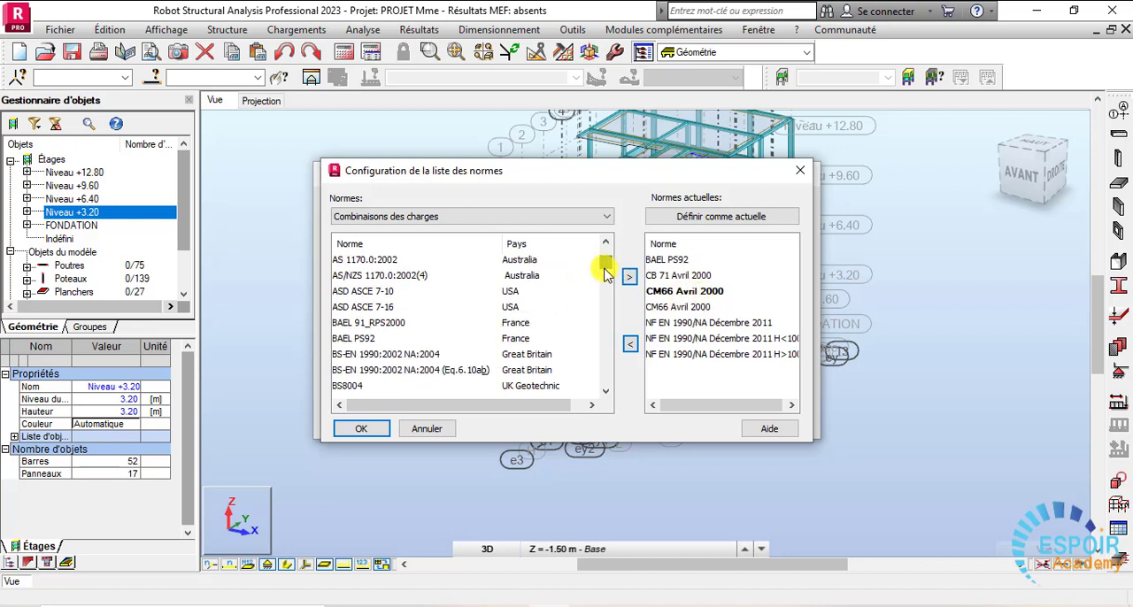
{"action": "scroll", "coordinate": [606, 275], "scroll_direction": "down", "scroll_amount": 3}
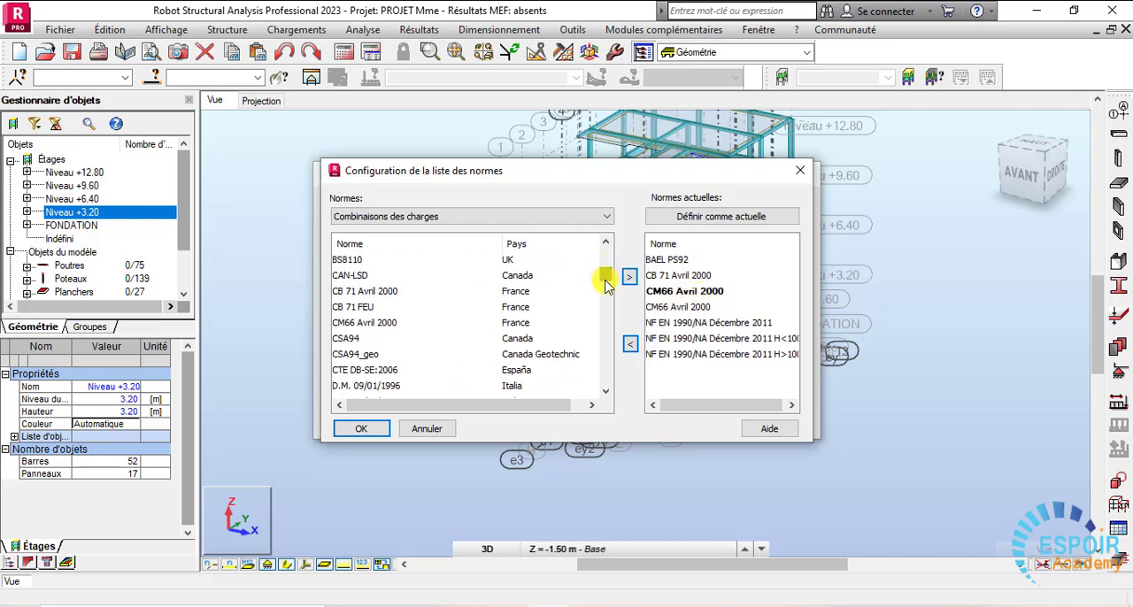
{"action": "scroll", "coordinate": [604, 263], "scroll_direction": "up", "scroll_amount": 5}
{"action": "scroll", "coordinate": [602, 266], "scroll_direction": "down", "scroll_amount": 2}
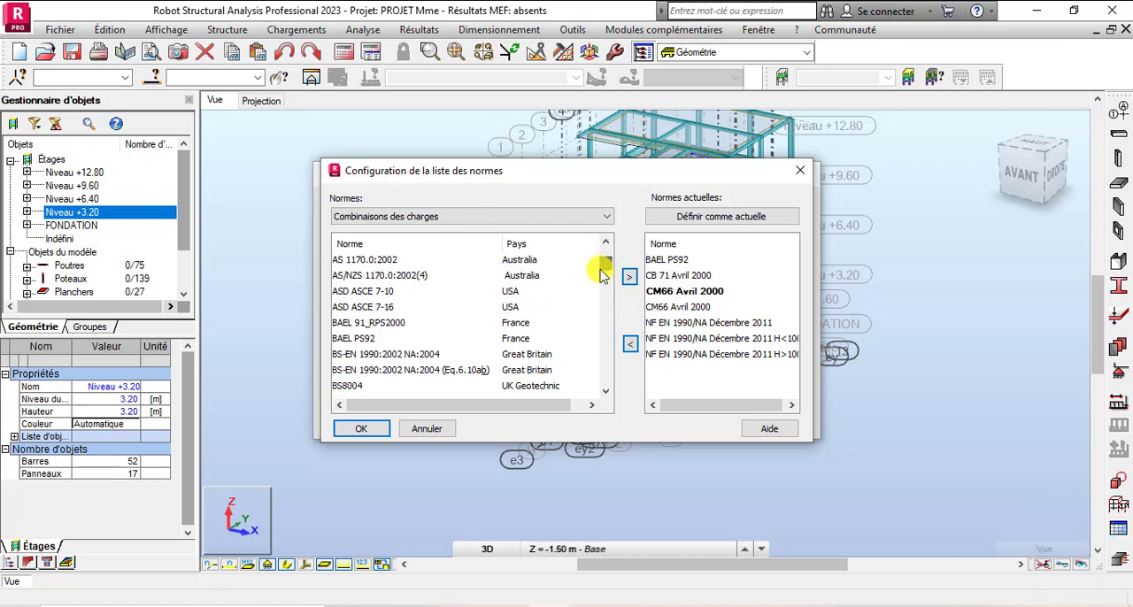
{"action": "left_click", "coordinate": [447, 323]}
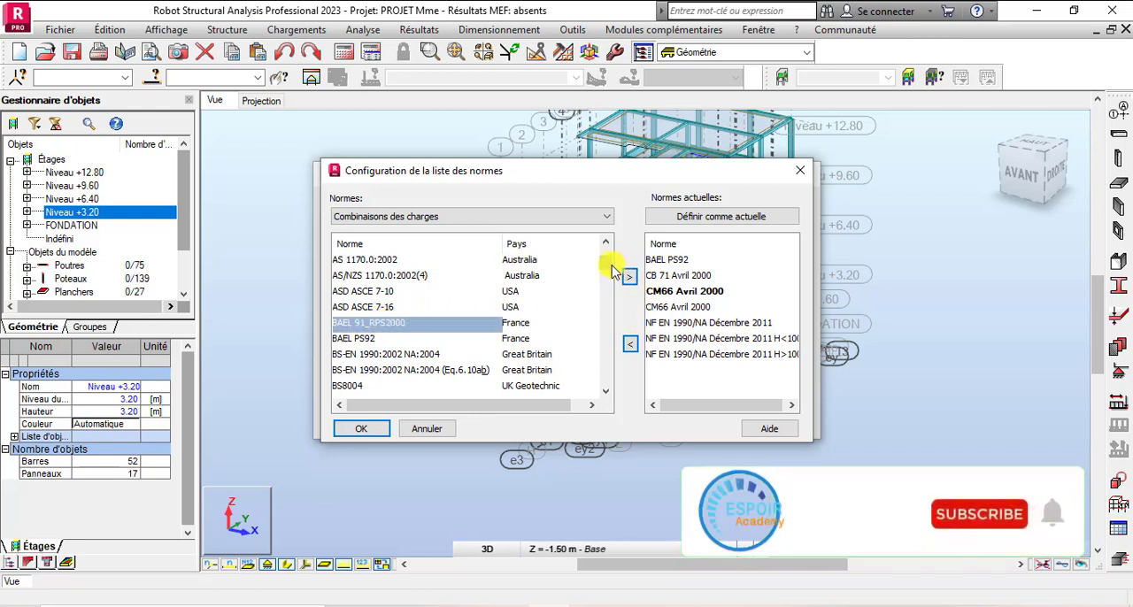
{"action": "scroll", "coordinate": [611, 274], "scroll_direction": "down", "scroll_amount": 5}
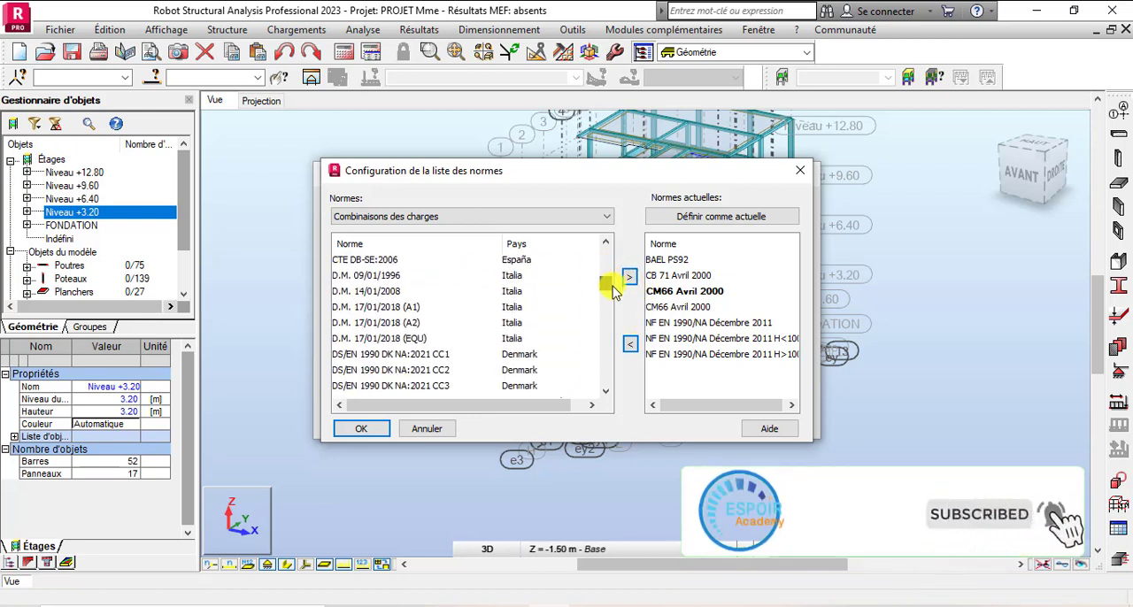
{"action": "scroll", "coordinate": [611, 292], "scroll_direction": "down", "scroll_amount": 12}
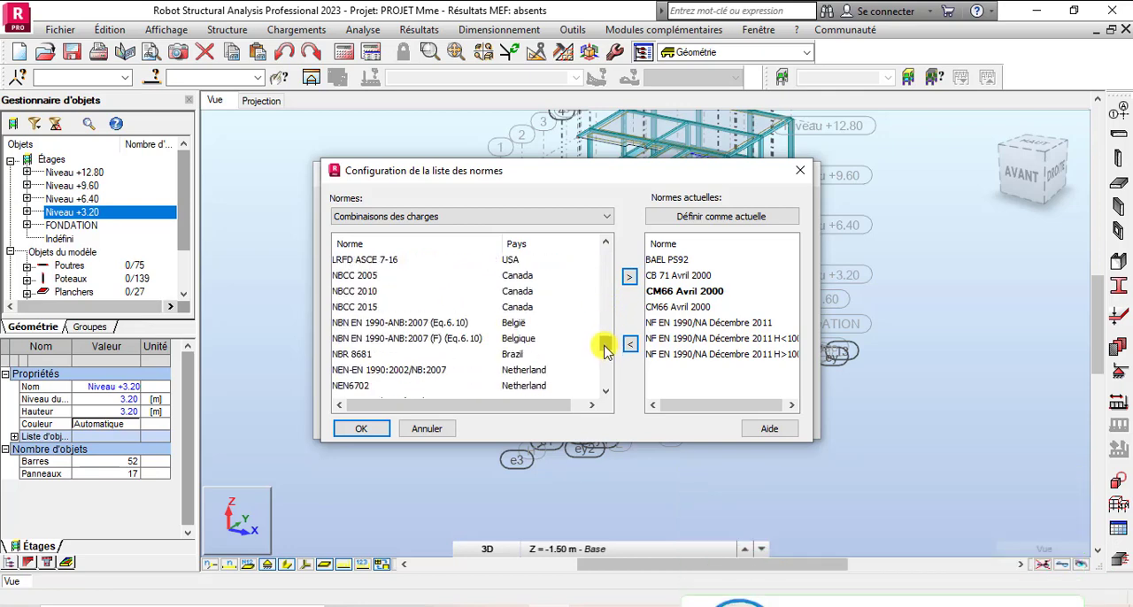
{"action": "scroll", "coordinate": [605, 351], "scroll_direction": "down", "scroll_amount": 10}
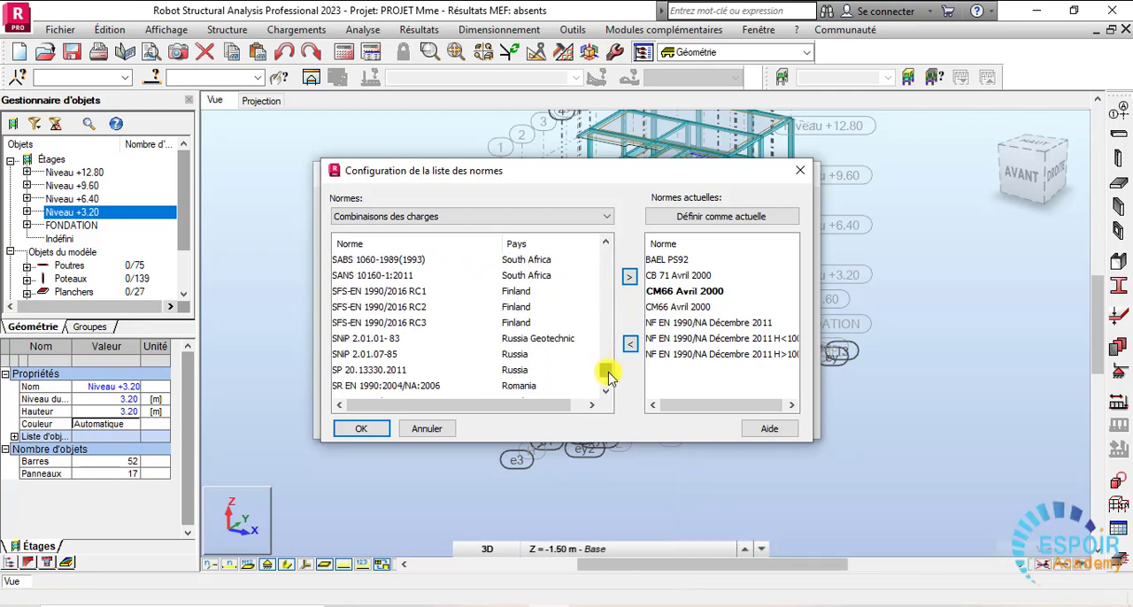
{"action": "scroll", "coordinate": [607, 376], "scroll_direction": "down", "scroll_amount": 2}
{"action": "left_click_drag", "start_coordinate": [609, 380], "coordinate": [607, 294]}
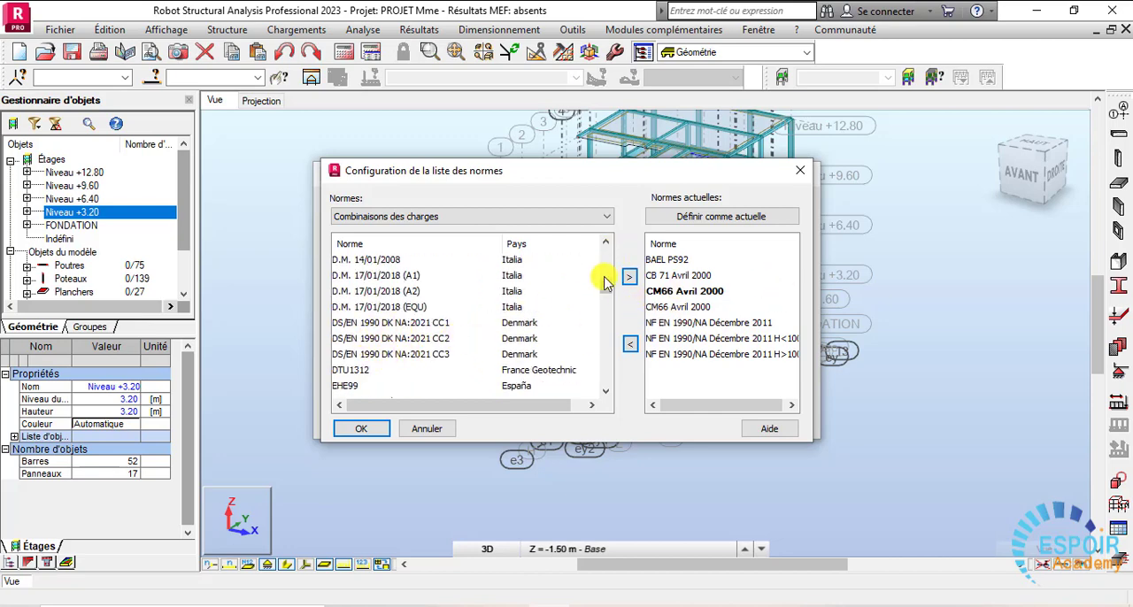
{"action": "left_click_drag", "start_coordinate": [610, 292], "coordinate": [623, 268]}
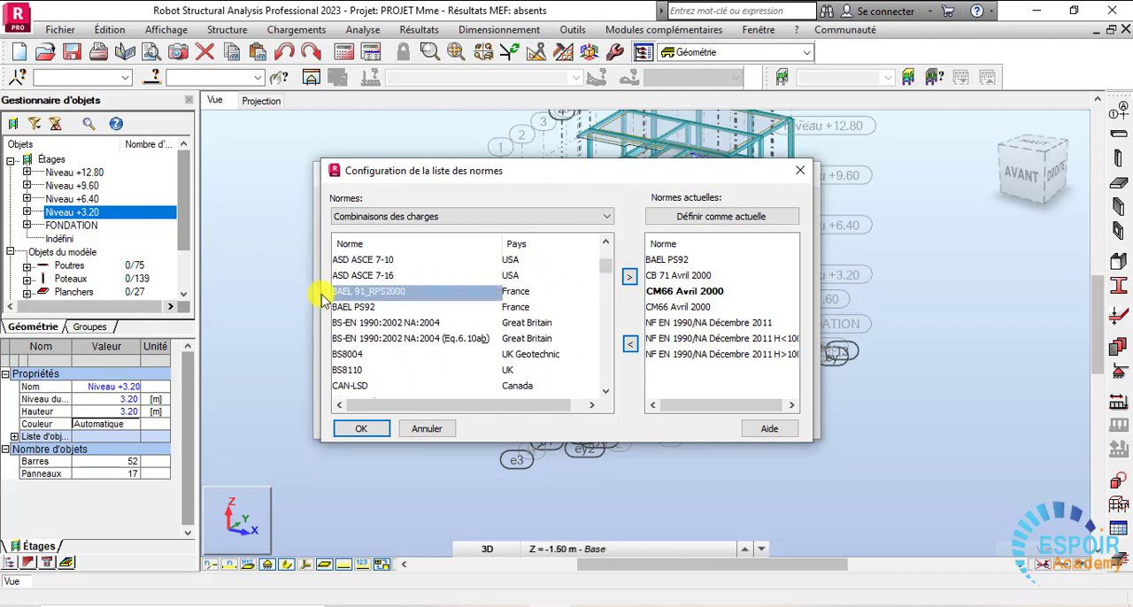
{"action": "left_click", "coordinate": [634, 278]}
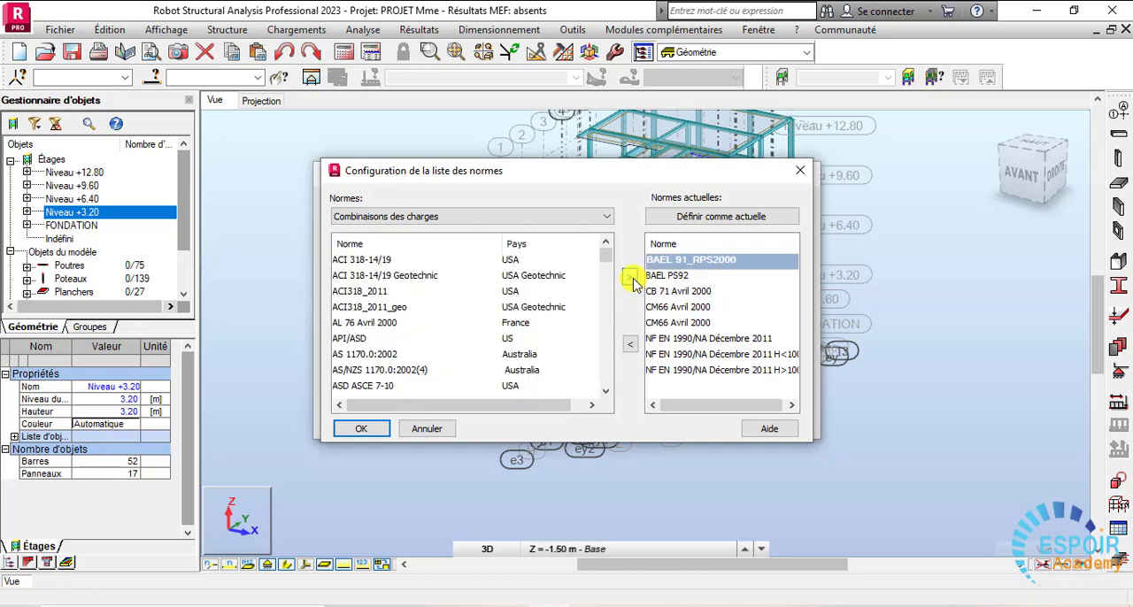
- Apply the list of load combination standards and confirm the job preferences with BAEL 91_RPS2000 for combinations
{"action": "left_click", "coordinate": [361, 428]}
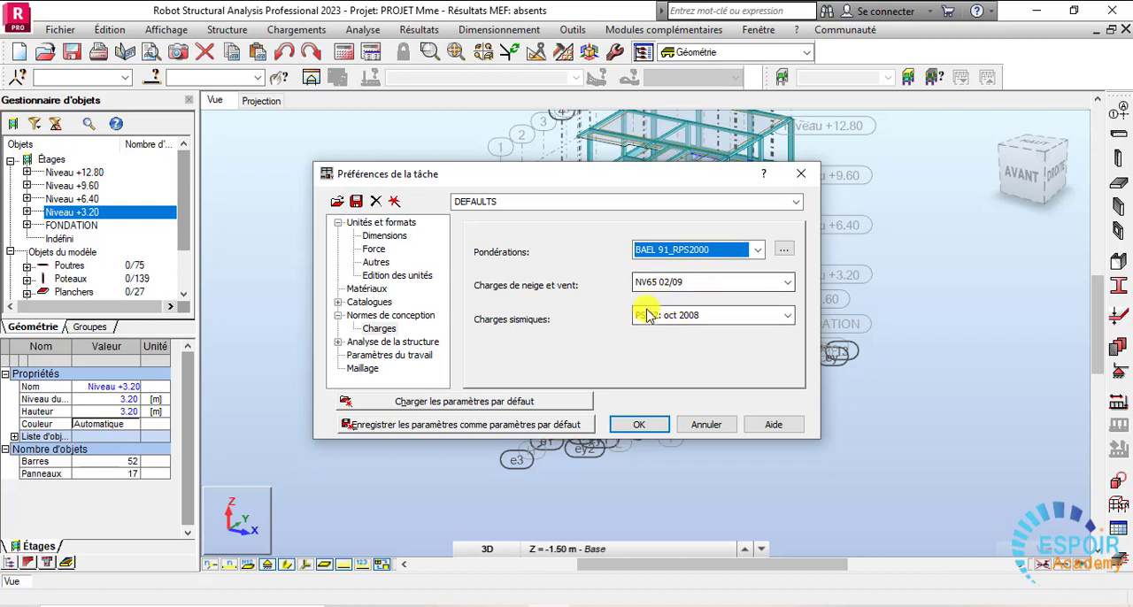
{"action": "left_click", "coordinate": [649, 426]}
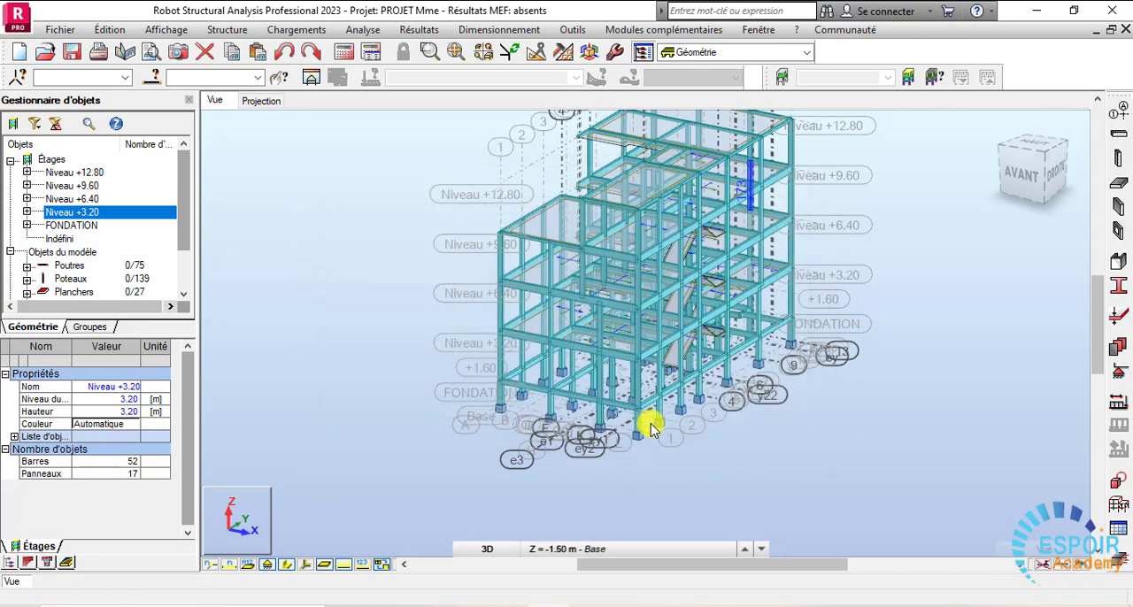
- Add load case 1 named PP with permanent nature and self-weight (poids propre) sub-nature
{"action": "left_click", "coordinate": [295, 33]}
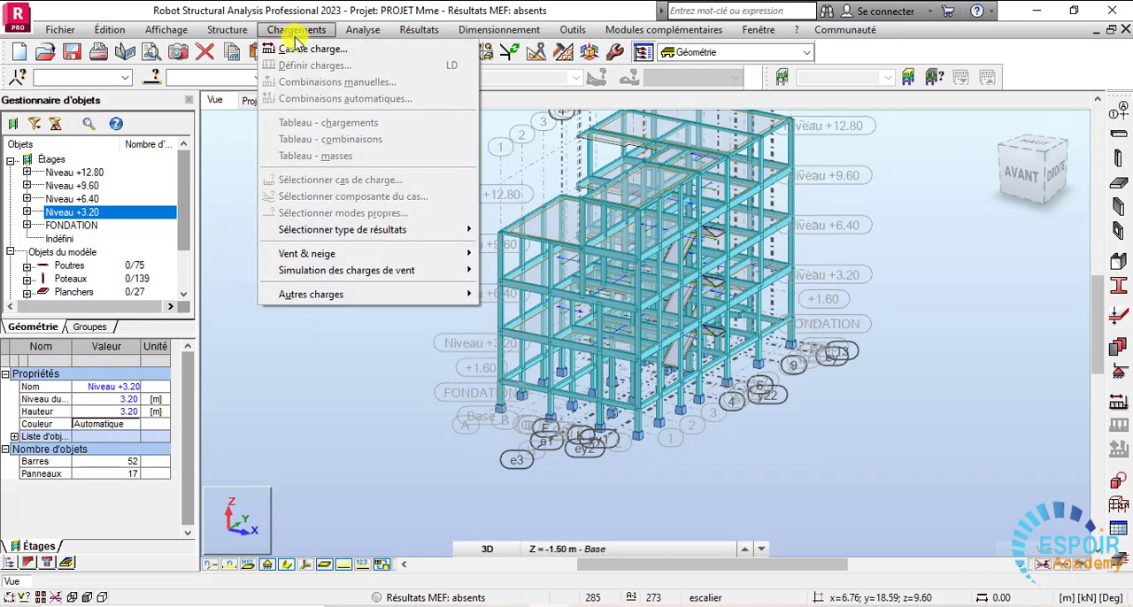
{"action": "left_click", "coordinate": [301, 49]}
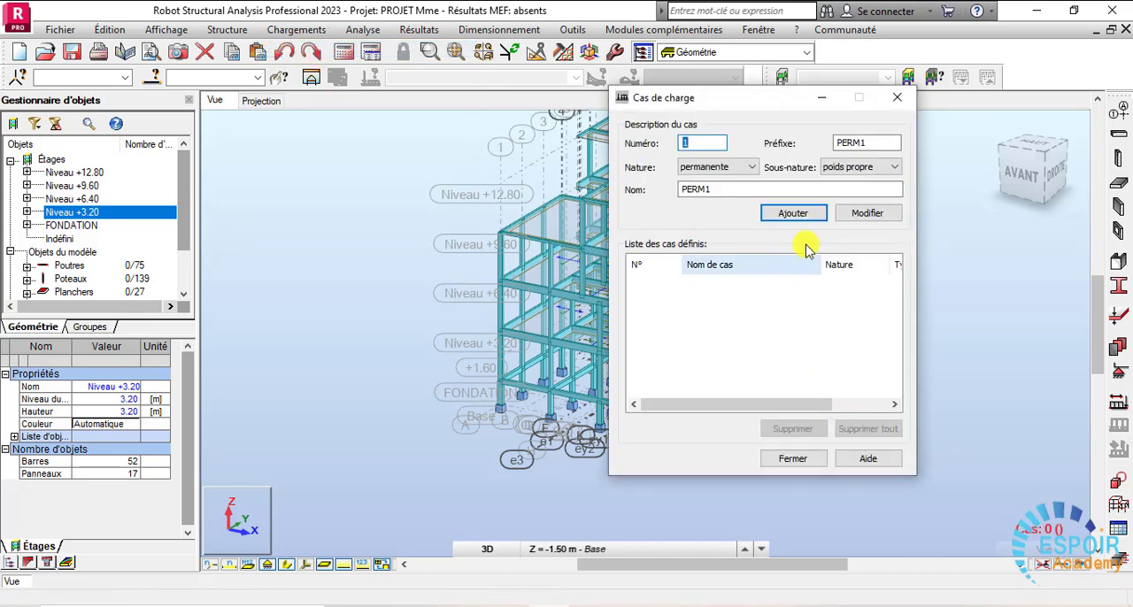
{"action": "left_click_drag", "start_coordinate": [739, 106], "coordinate": [646, 137]}
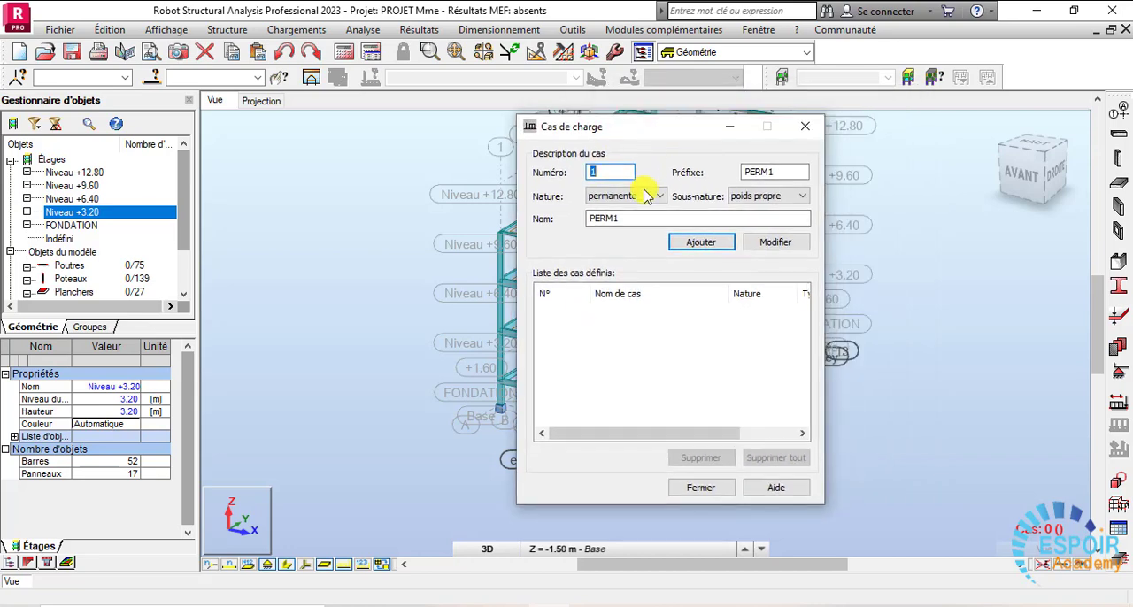
{"action": "left_click_drag", "start_coordinate": [618, 217], "coordinate": [530, 222]}
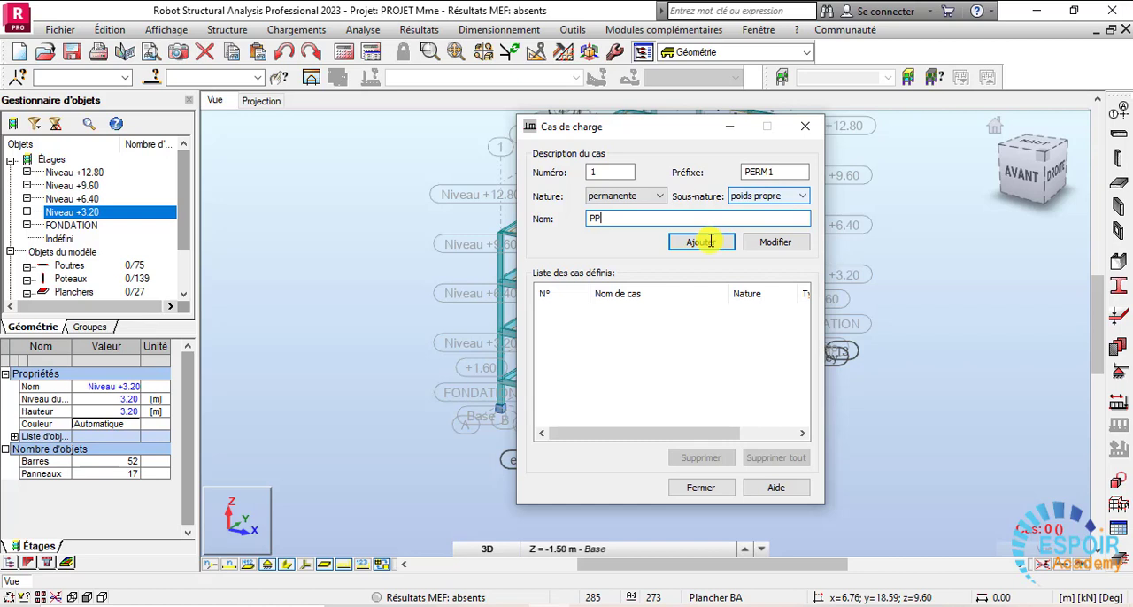
{"action": "left_click", "coordinate": [710, 241]}
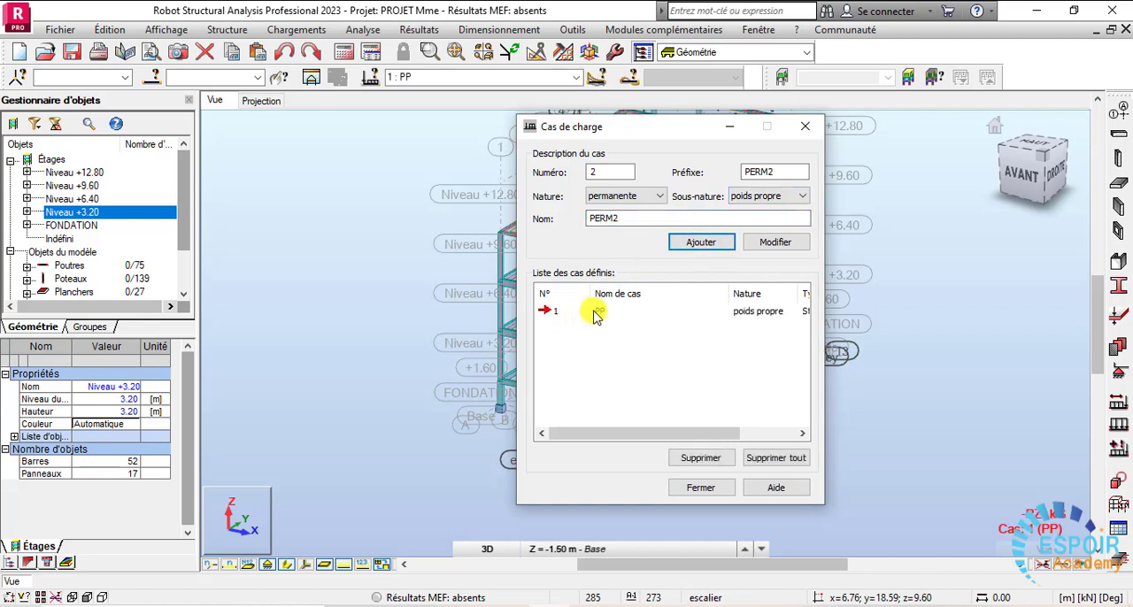
- Keep the permanent nature for load case 2 and set its sub-nature to the blank option
{"action": "left_click_drag", "start_coordinate": [646, 127], "coordinate": [984, 222]}
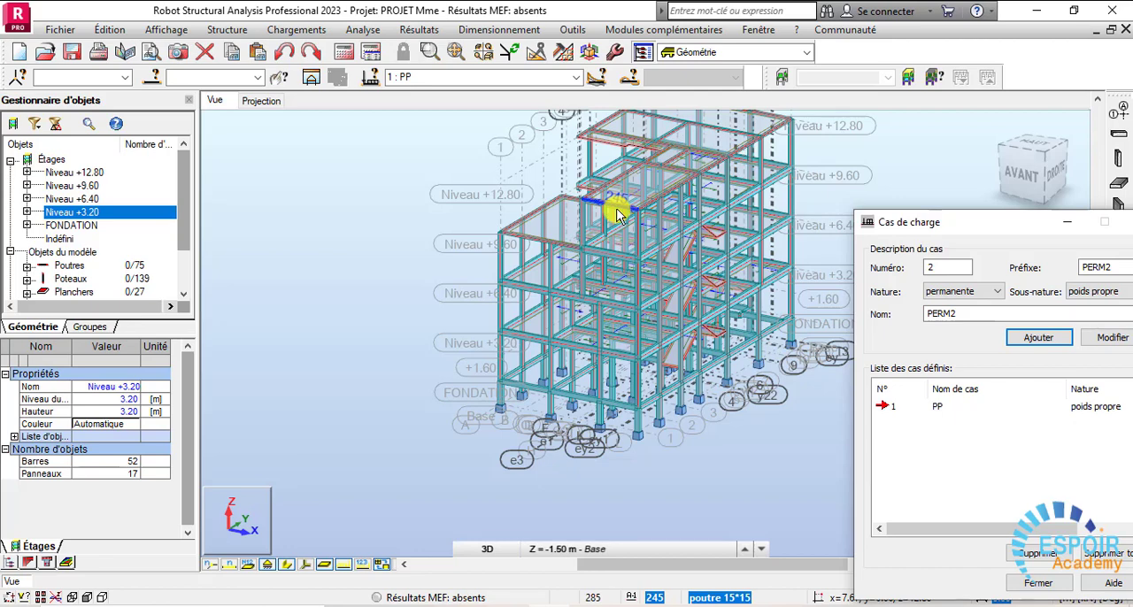
{"action": "left_click_drag", "start_coordinate": [978, 229], "coordinate": [564, 158]}
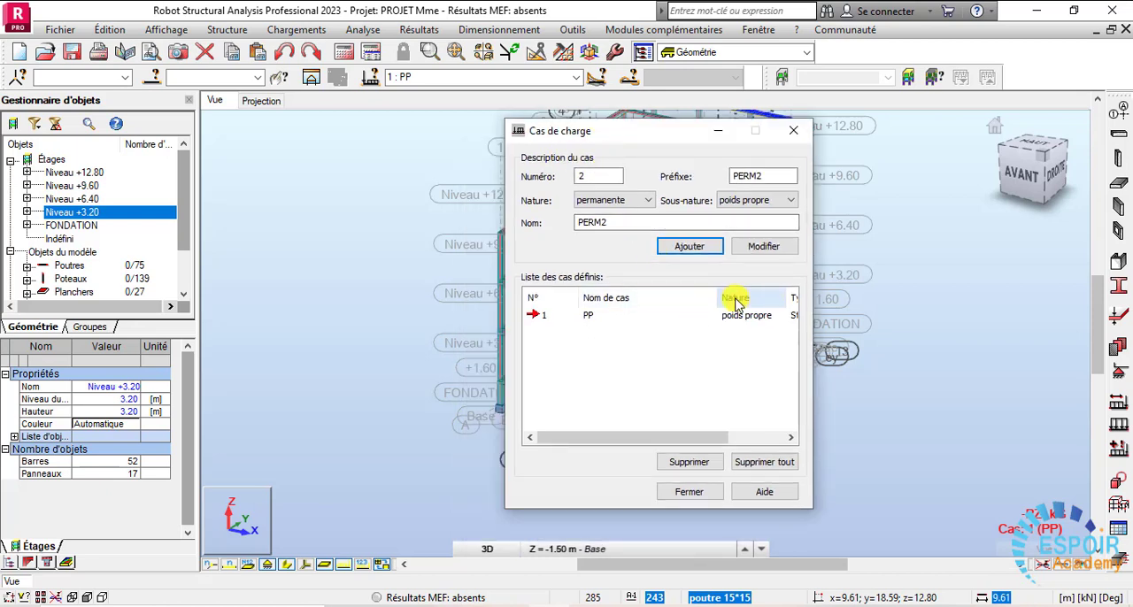
{"action": "left_click", "coordinate": [647, 205]}
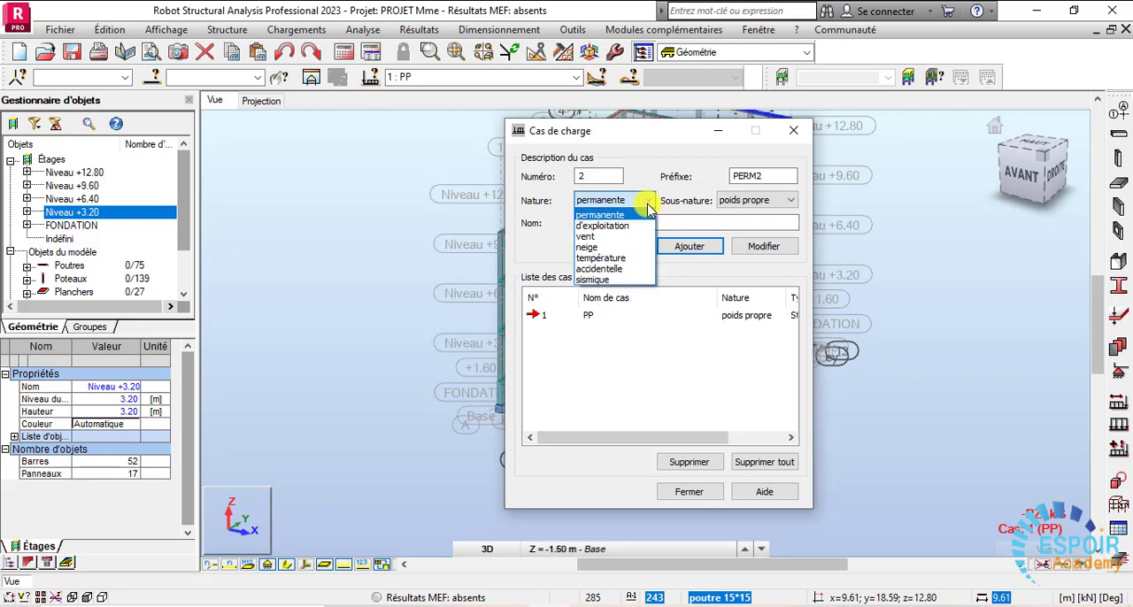
{"action": "left_click", "coordinate": [647, 205]}
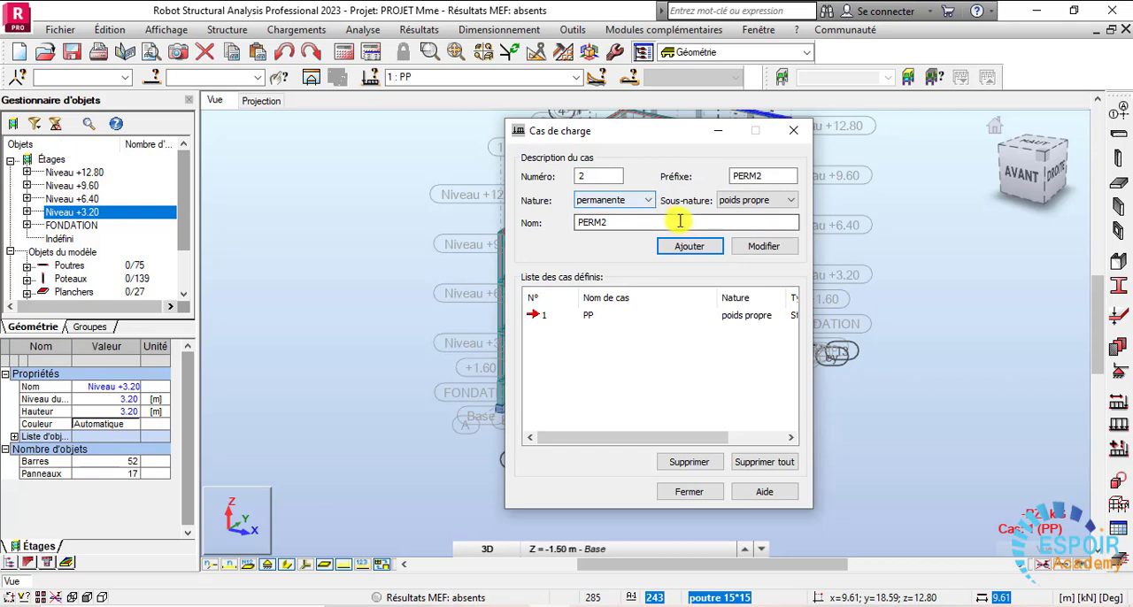
{"action": "left_click", "coordinate": [755, 200]}
{"action": "left_click", "coordinate": [733, 226]}
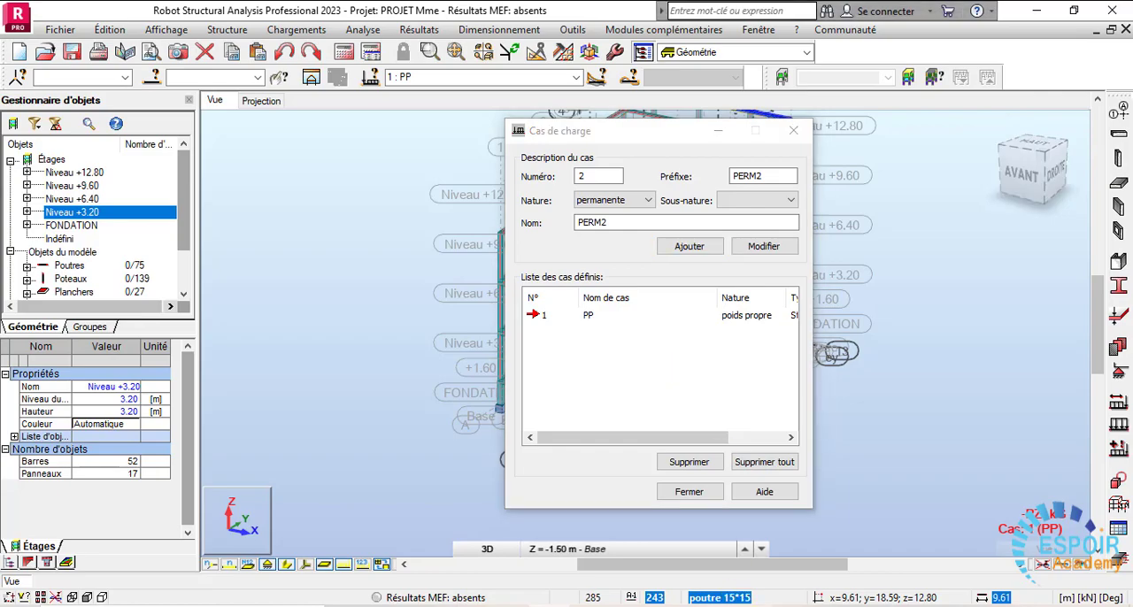
- Check the permanent loads table in the Excel pre-dimensioning workbook and return to Robot Structural Analysis
{"action": "left_click", "coordinate": [620, 606]}
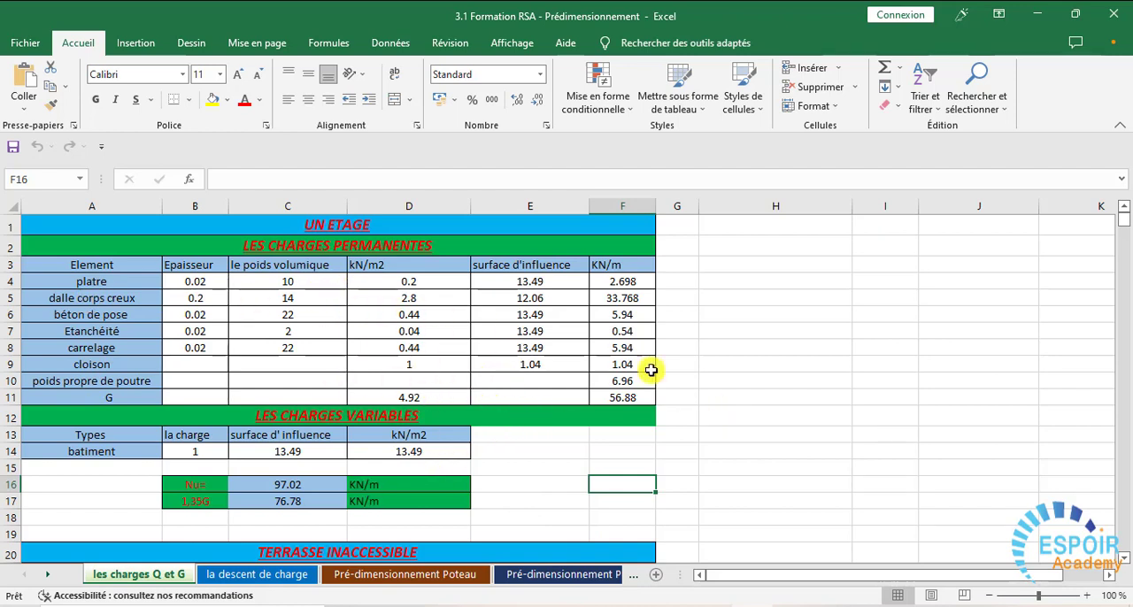
{"action": "left_click", "coordinate": [1035, 14]}
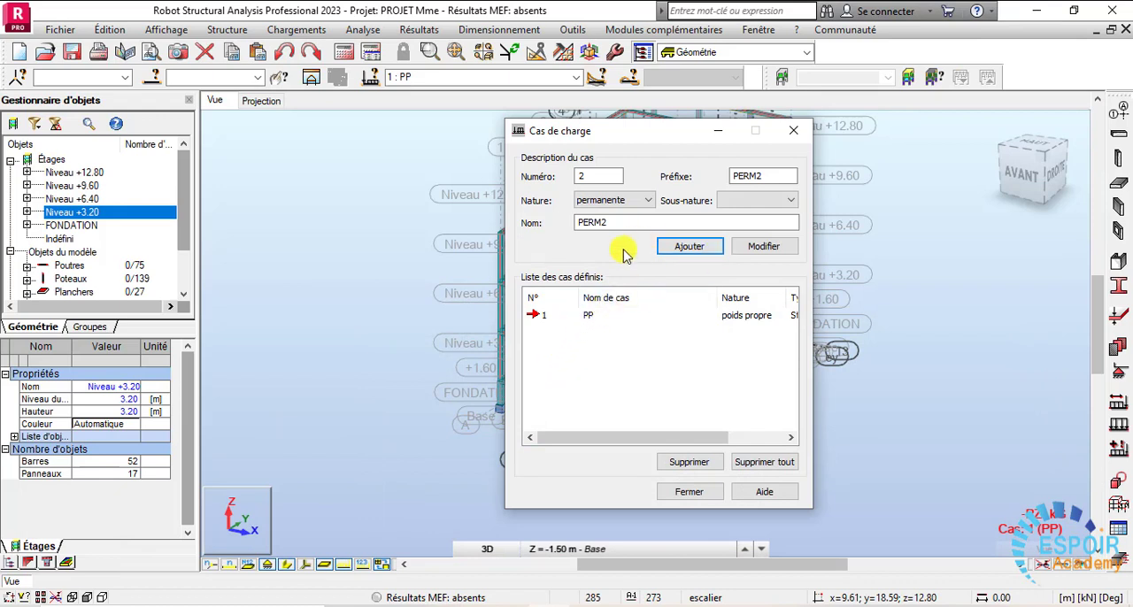
- Name load case 2 G and add it to the list of defined cases
{"action": "left_click_drag", "start_coordinate": [613, 227], "coordinate": [546, 230]}
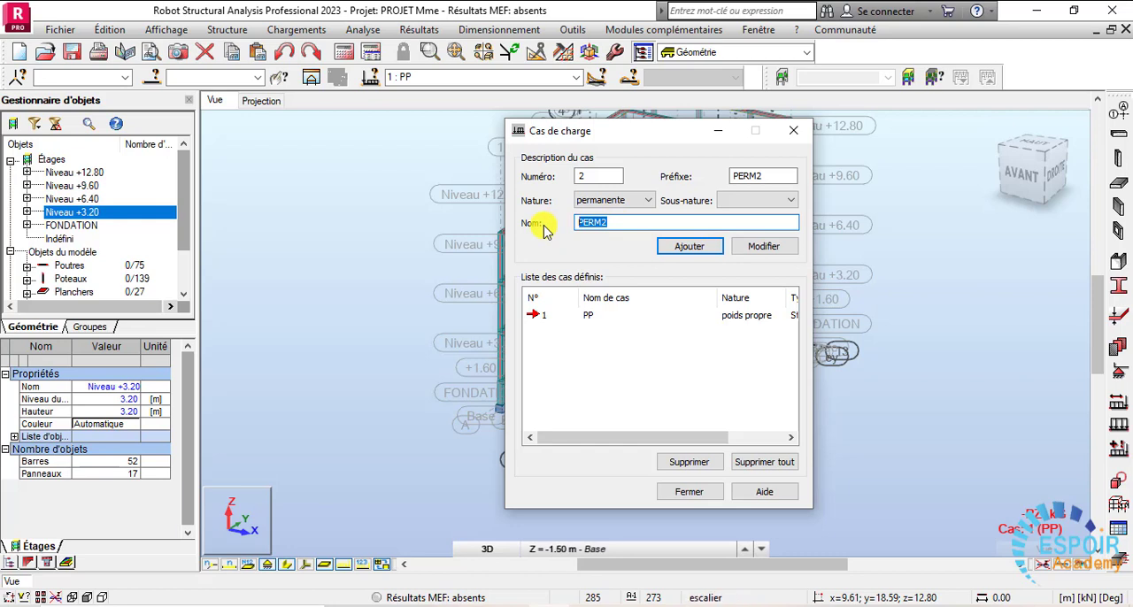
{"action": "type", "text": "G"}
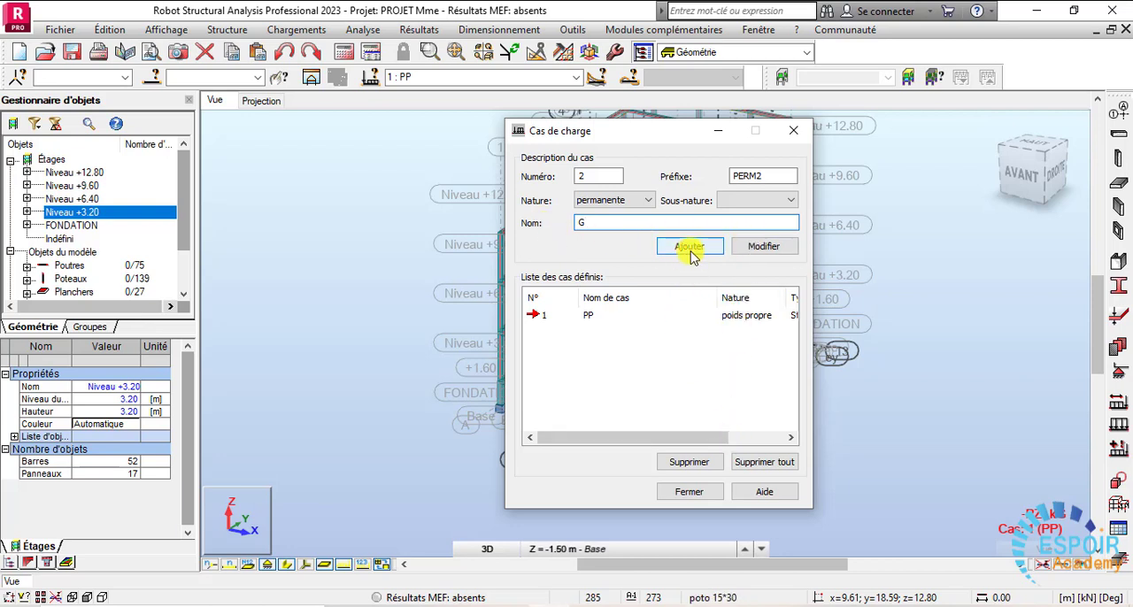
{"action": "left_click", "coordinate": [690, 249]}
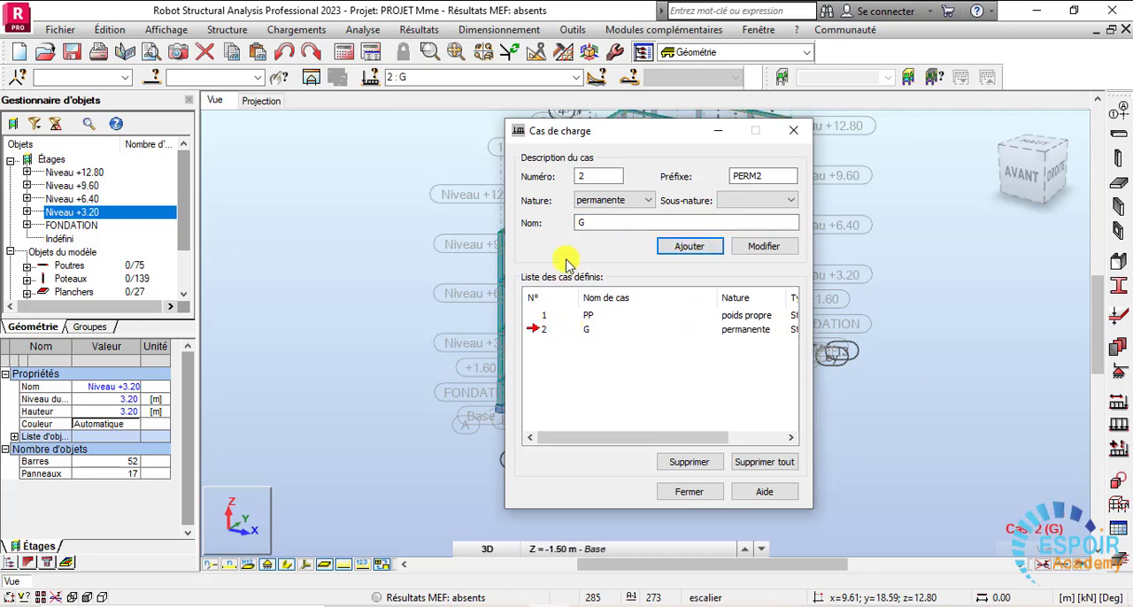
- Add a live load (d'exploitation) case named Q and close the load case definition
{"action": "left_click", "coordinate": [603, 202]}
{"action": "left_click", "coordinate": [609, 226]}
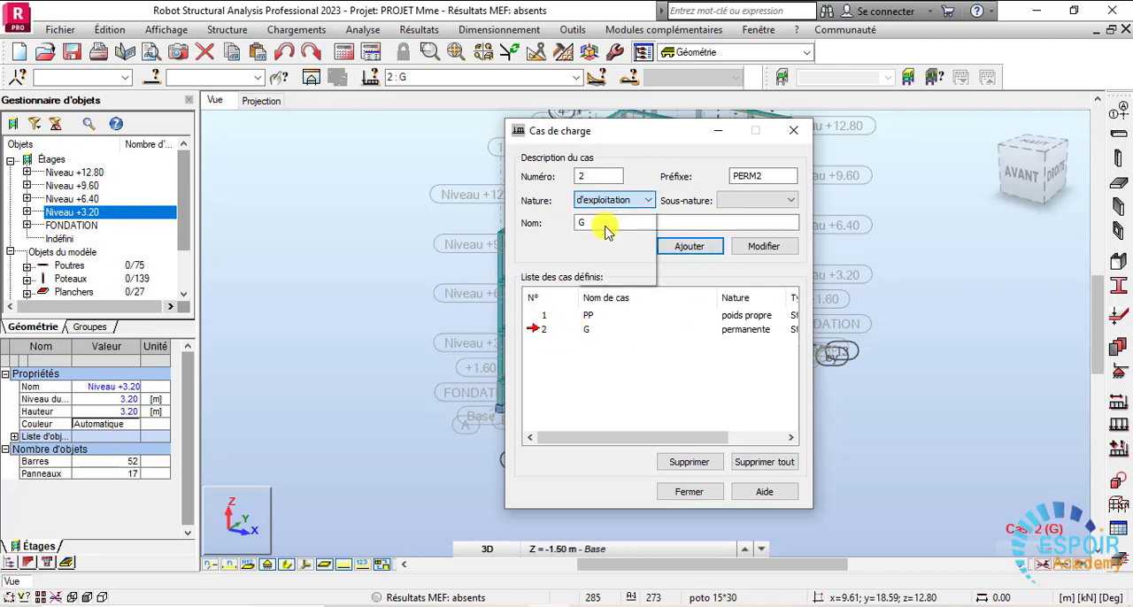
{"action": "left_click_drag", "start_coordinate": [613, 222], "coordinate": [561, 221]}
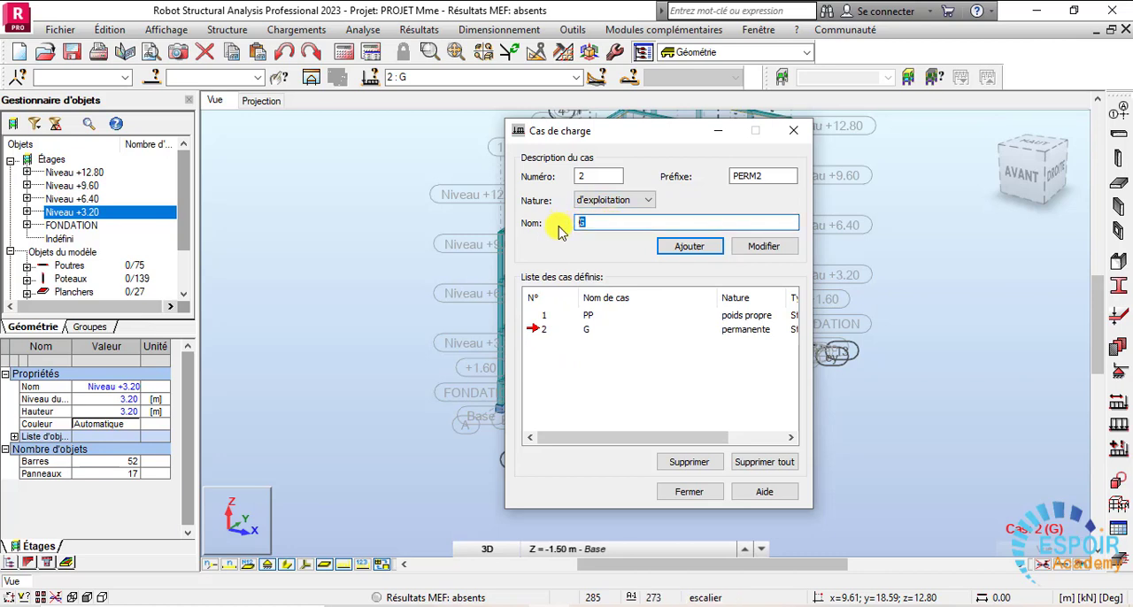
{"action": "type", "text": "Q"}
{"action": "left_click", "coordinate": [697, 251]}
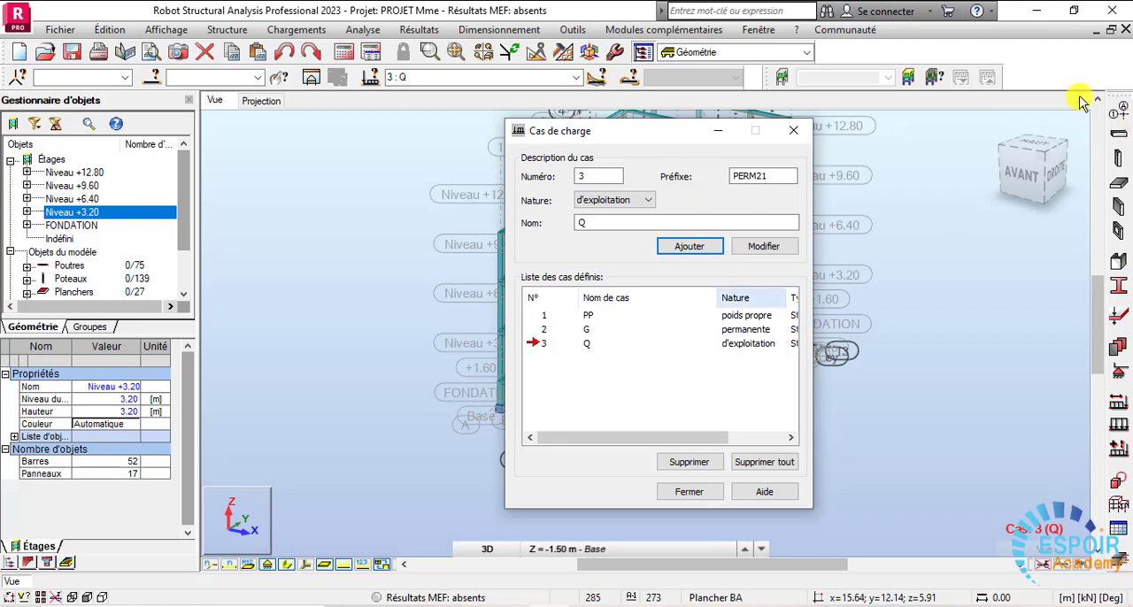
{"action": "left_click", "coordinate": [799, 134]}
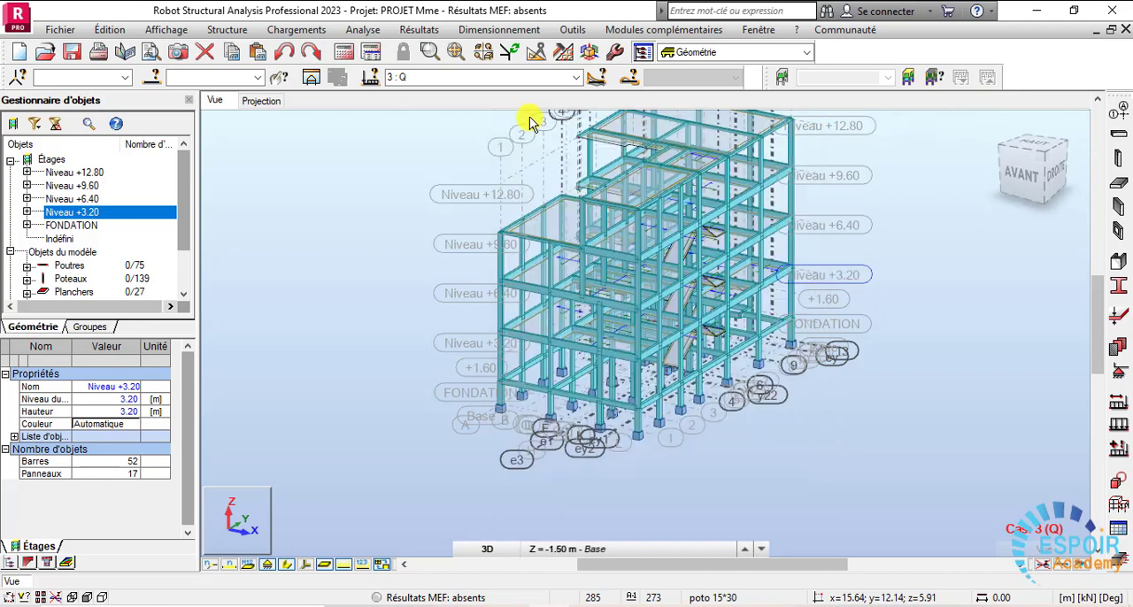
- Go through the defined load cases PP, G and Q by making each one current in turn
{"action": "left_click", "coordinate": [575, 79]}
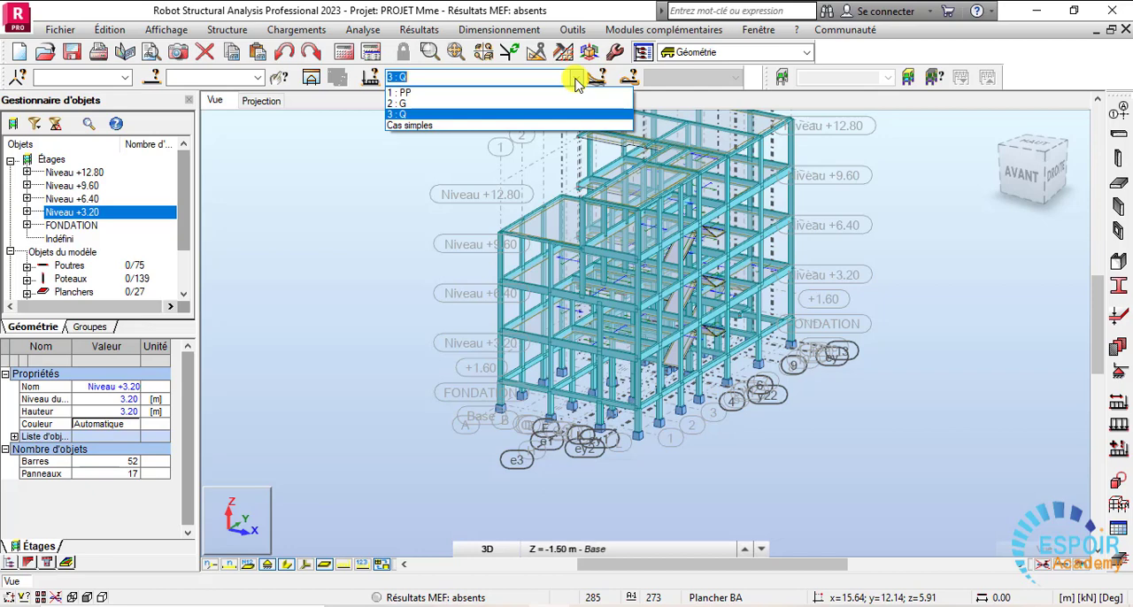
{"action": "left_click", "coordinate": [400, 92]}
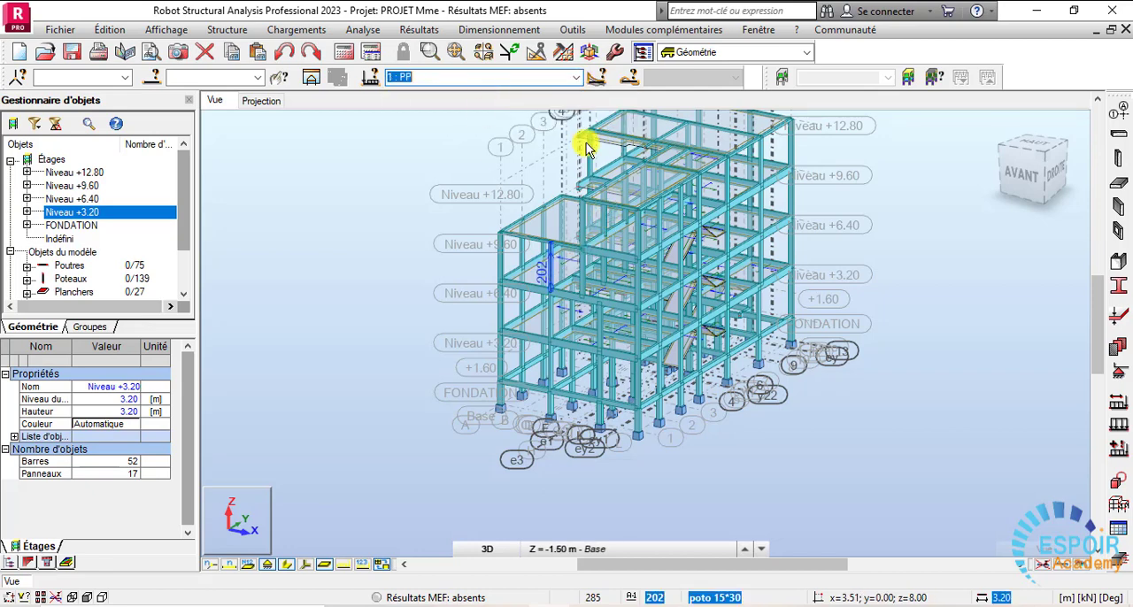
{"action": "left_click", "coordinate": [576, 78]}
{"action": "left_click", "coordinate": [524, 106]}
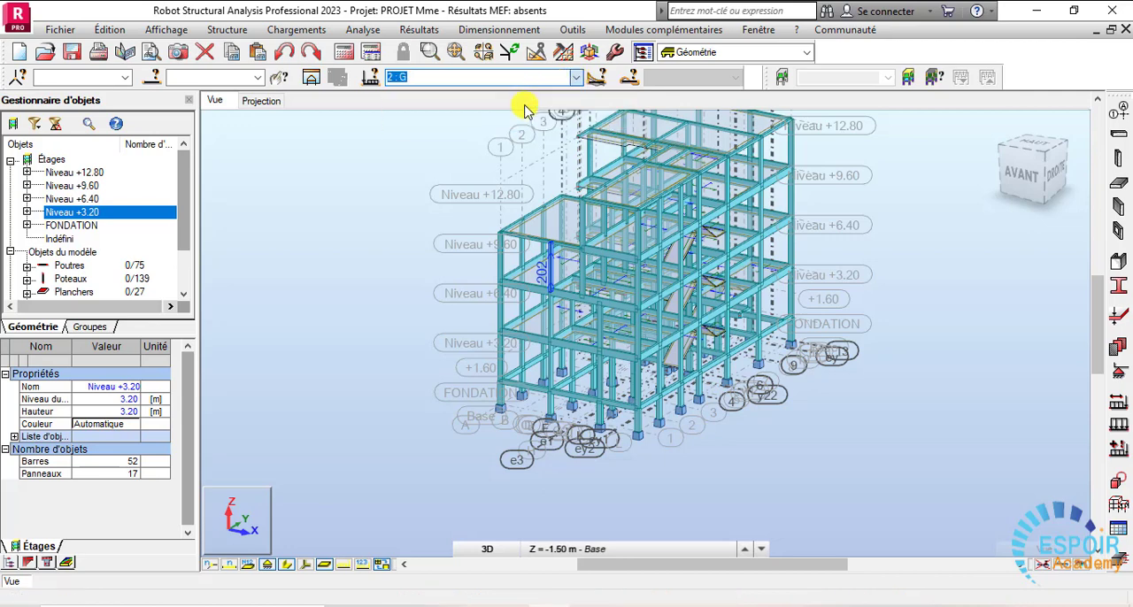
{"action": "left_click", "coordinate": [577, 78]}
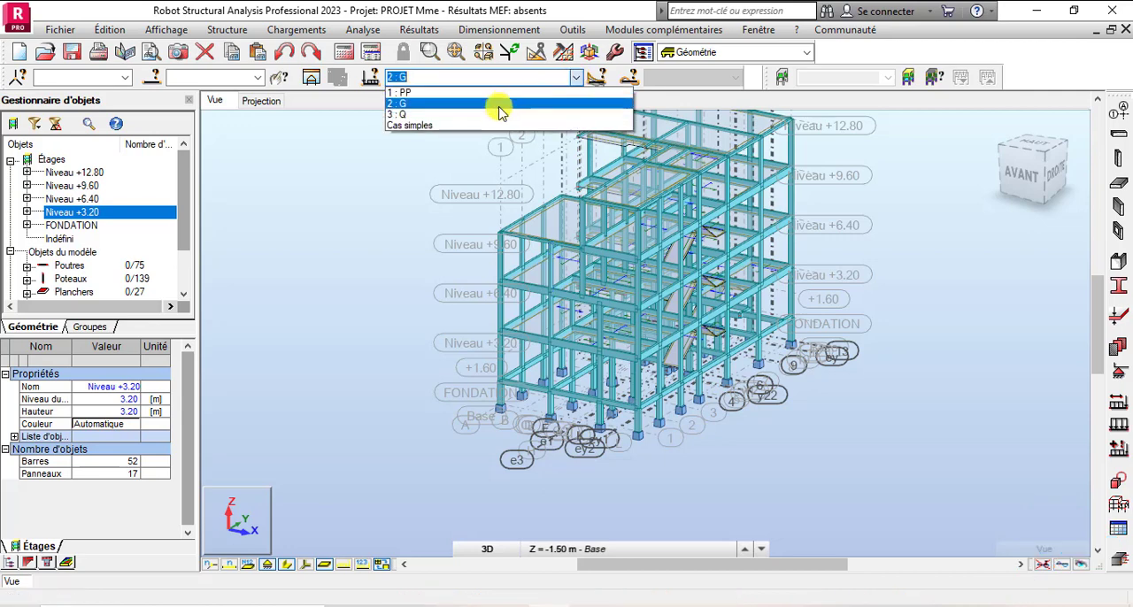
{"action": "left_click", "coordinate": [469, 115]}
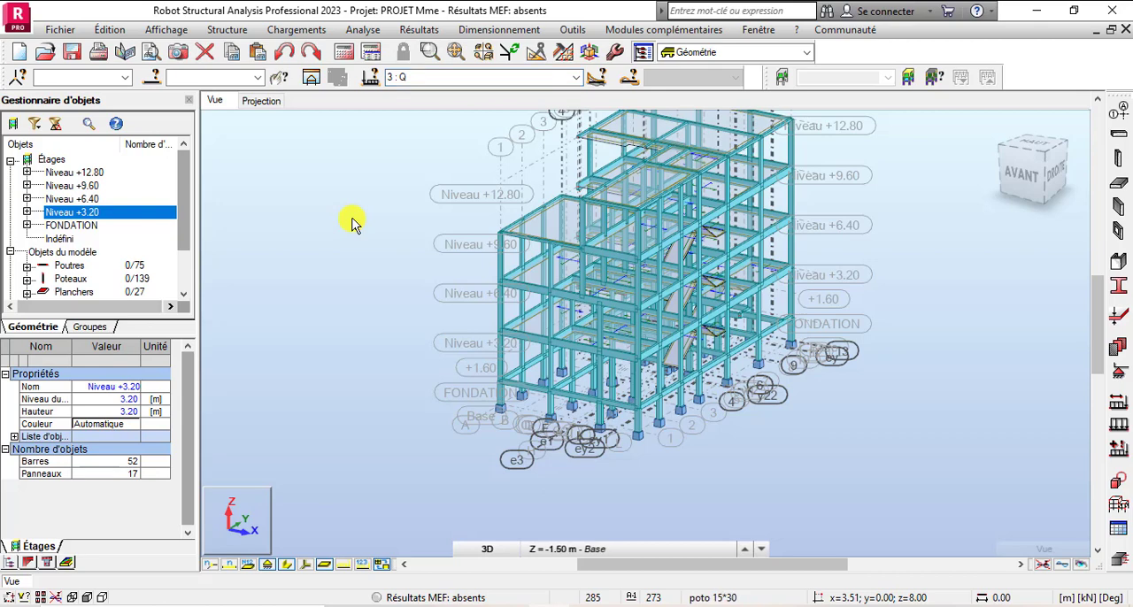
- Switch to the Excel pre-dimensioning workbook to consult the load values
{"action": "mouse_move", "coordinate": [752, 605]}
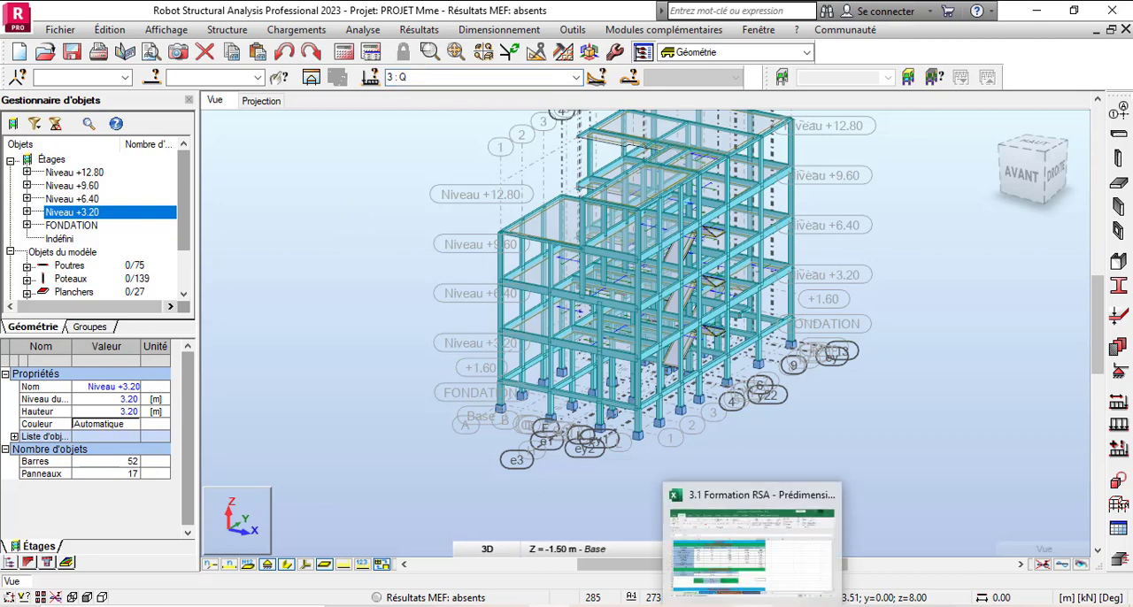